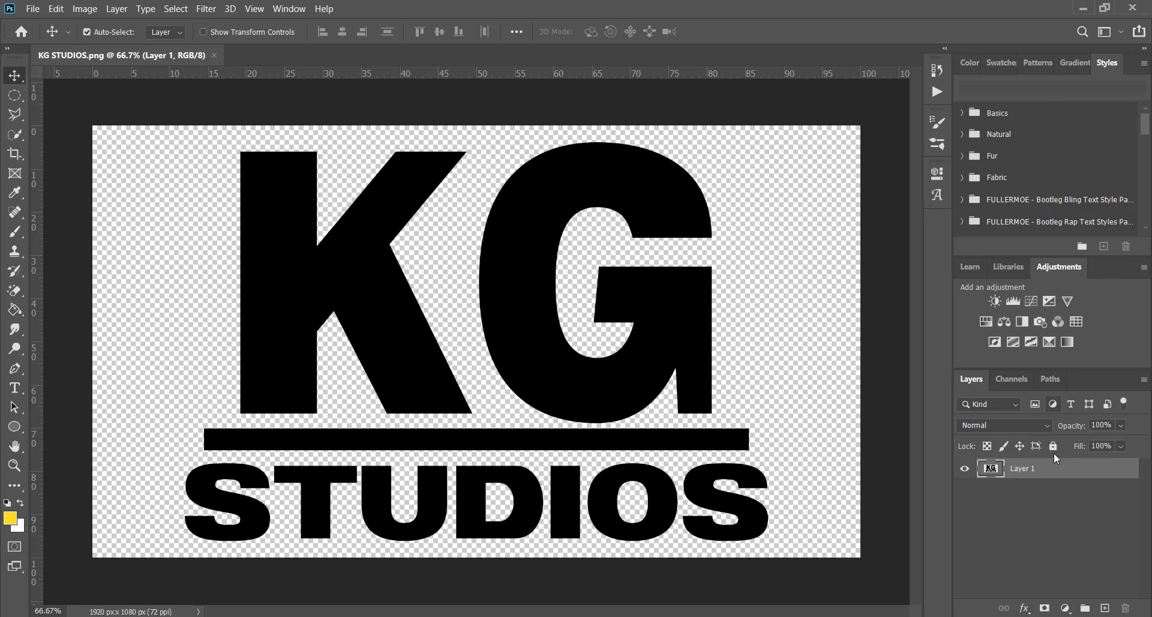
Step: Apply the first gold style from the FULLERMOE - Bootleg Bling Text Style Pack to the logo on Layer 1
double_click(1057, 469)
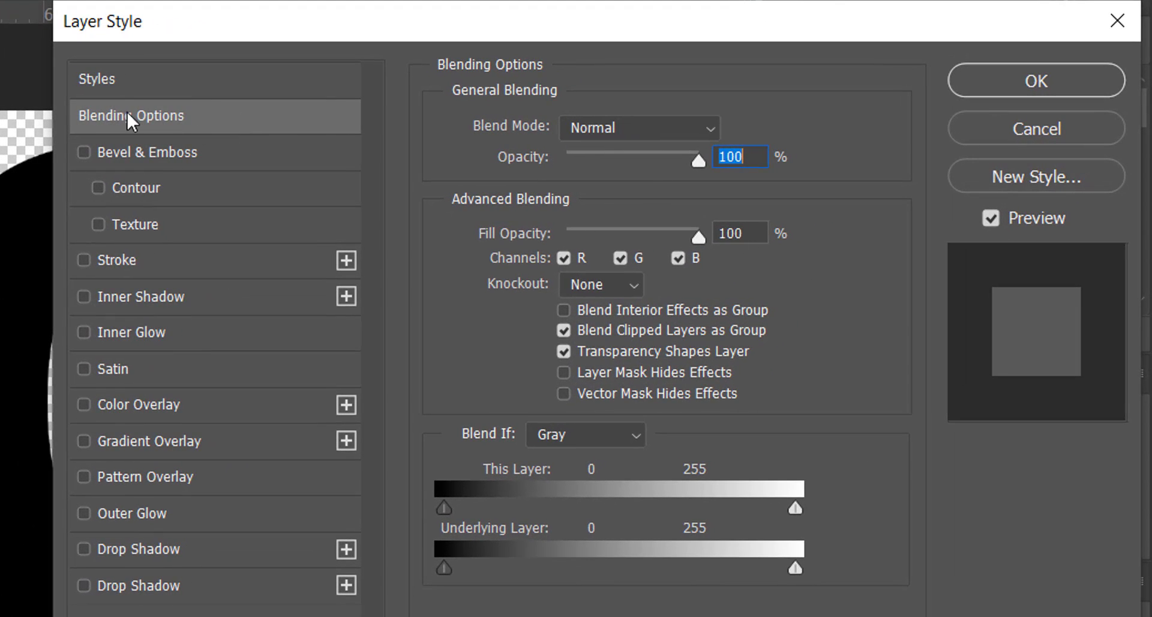
click(214, 83)
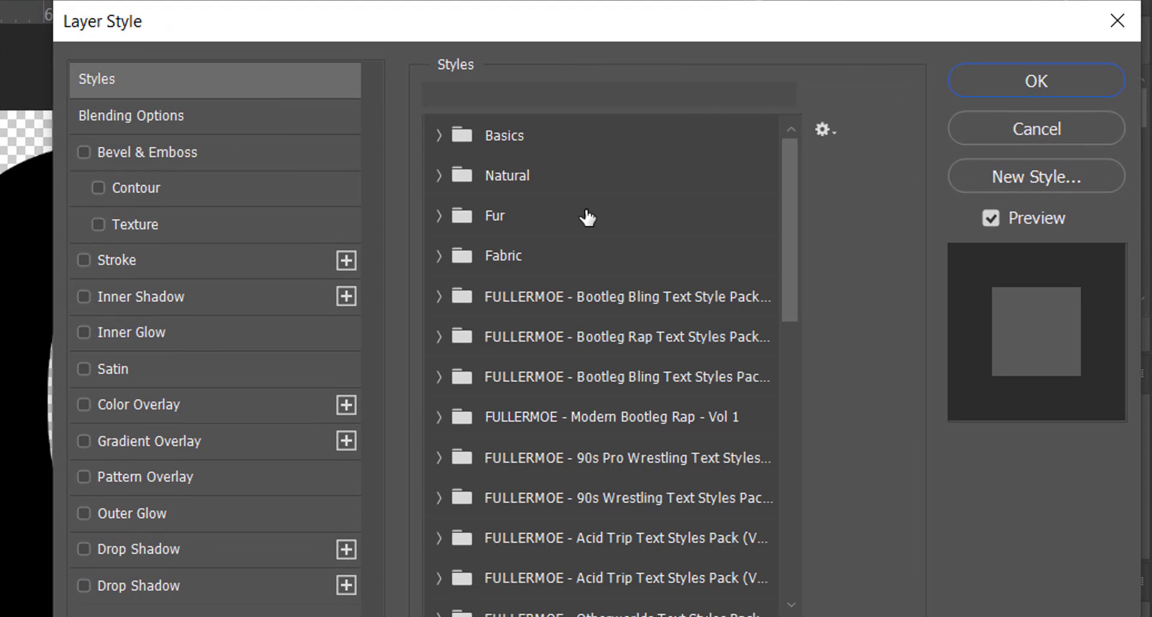
mouse_move(786, 228)
mouse_down()
mouse_move(800, 514)
mouse_move(789, 243)
mouse_up()
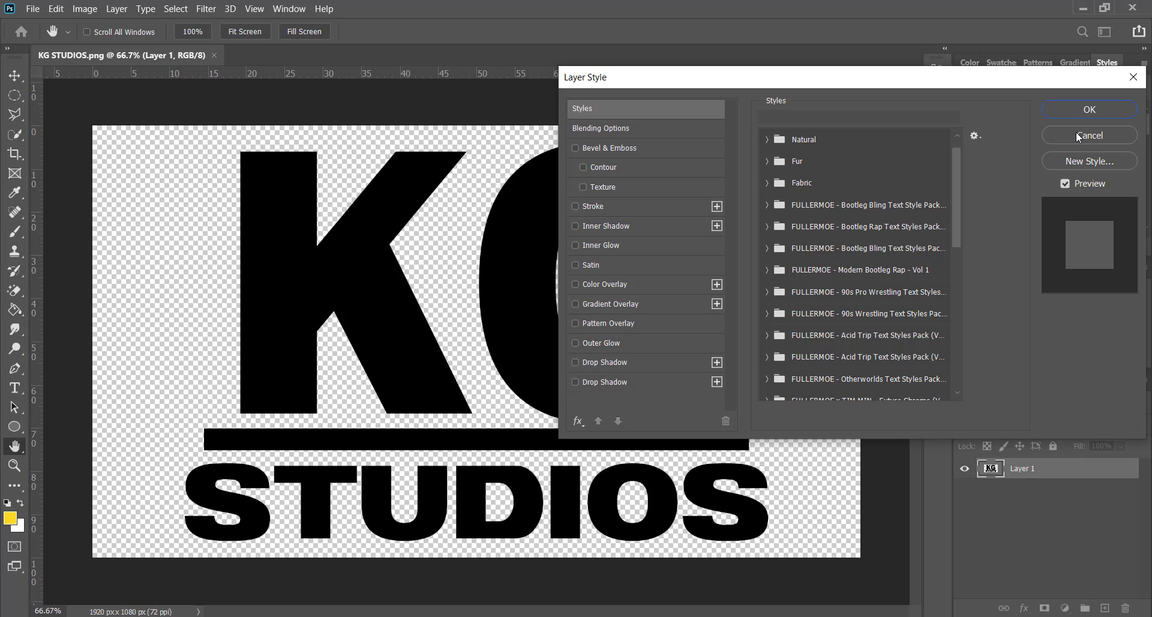
click(767, 205)
click(784, 228)
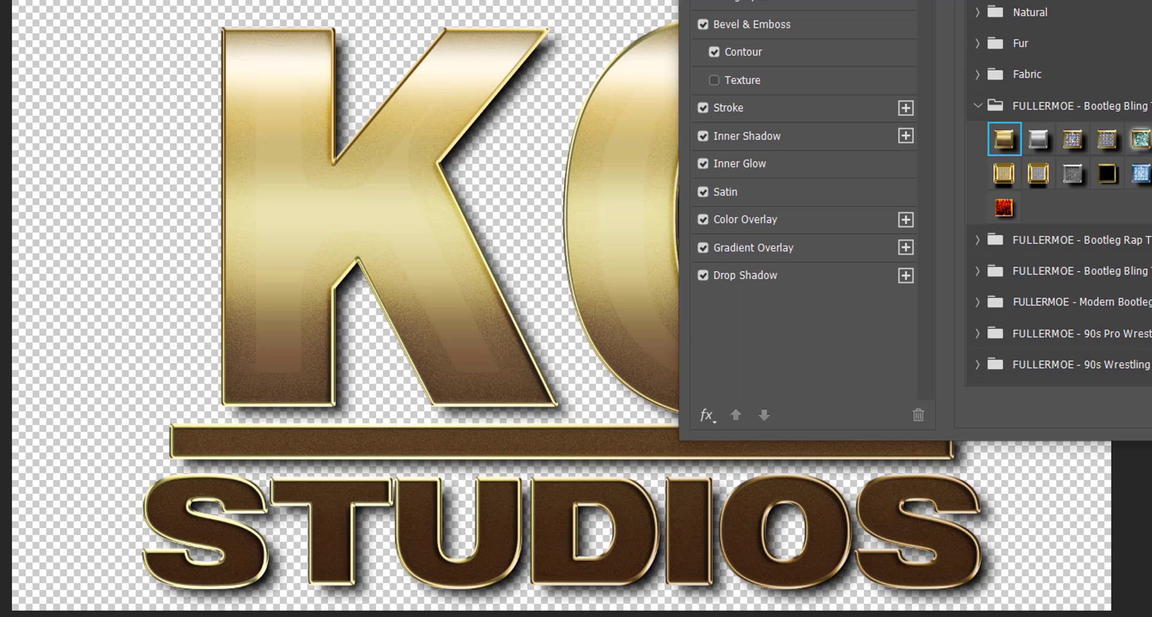
click(1088, 109)
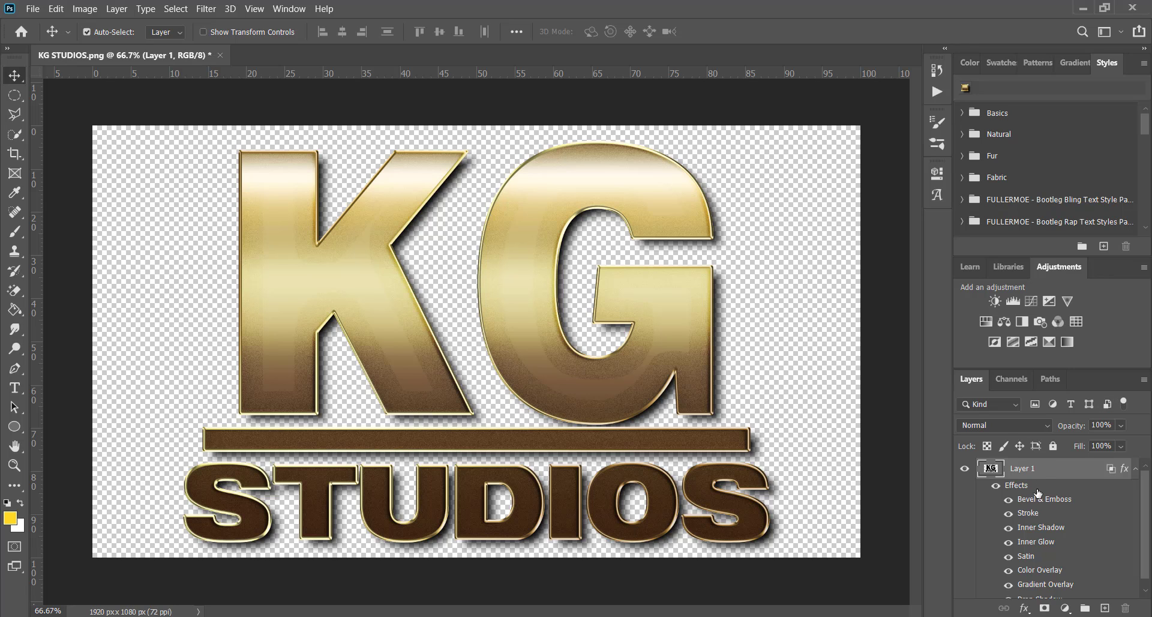
Step: Try a stroke size of 38 px on the gold logo style and undo the change
scroll(1036, 498, down, 1)
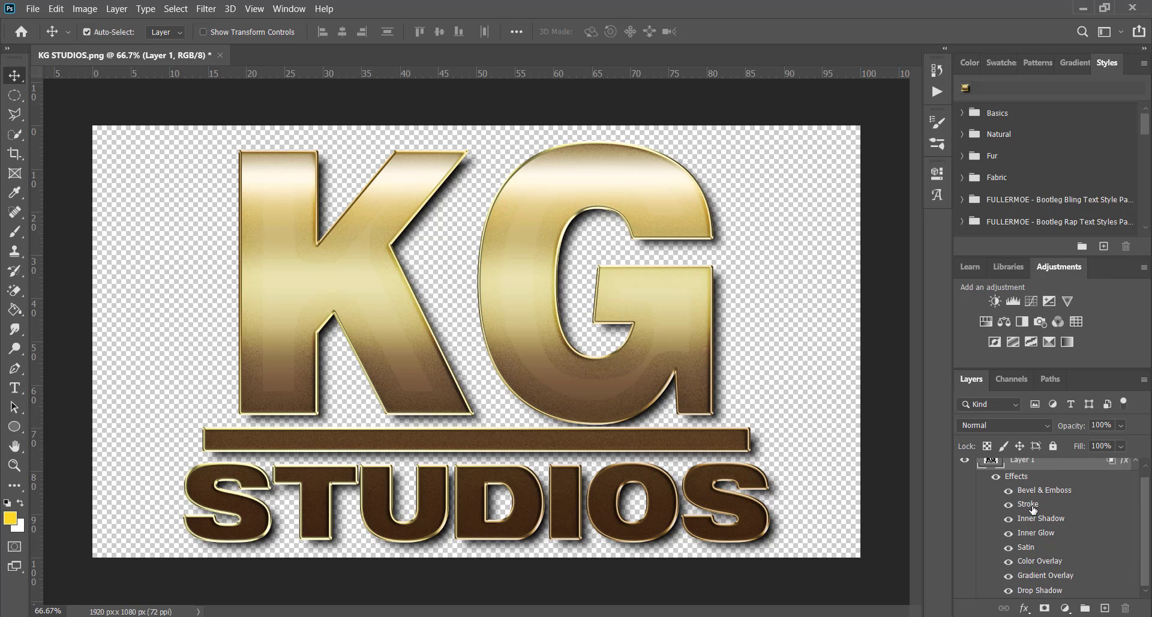
double_click(1031, 506)
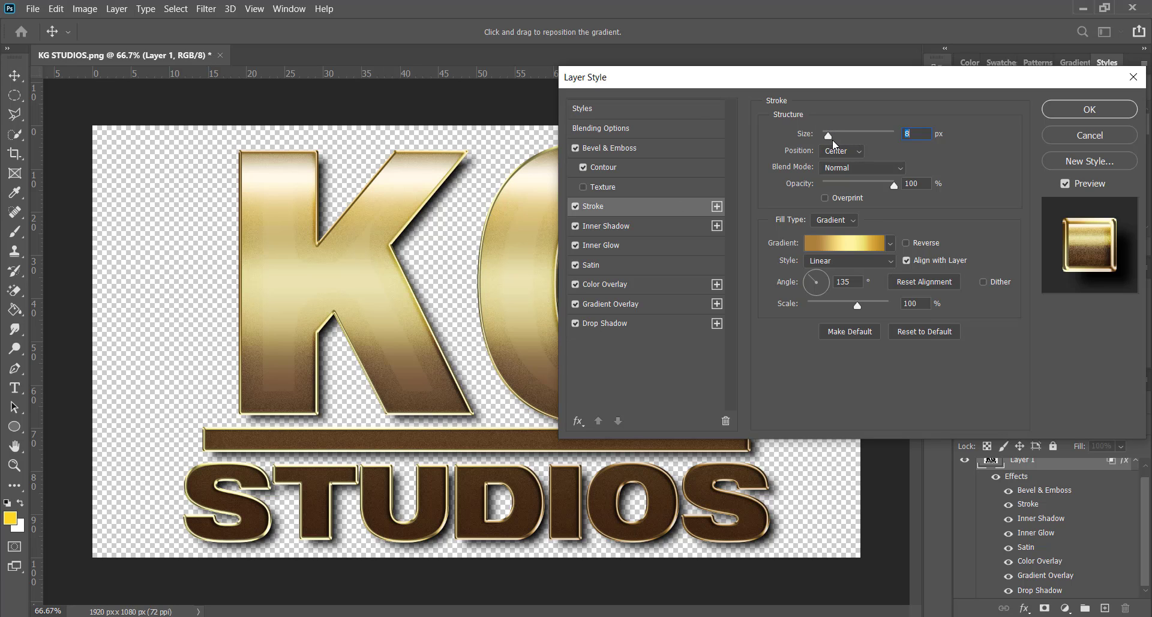
drag(828, 137, 838, 137)
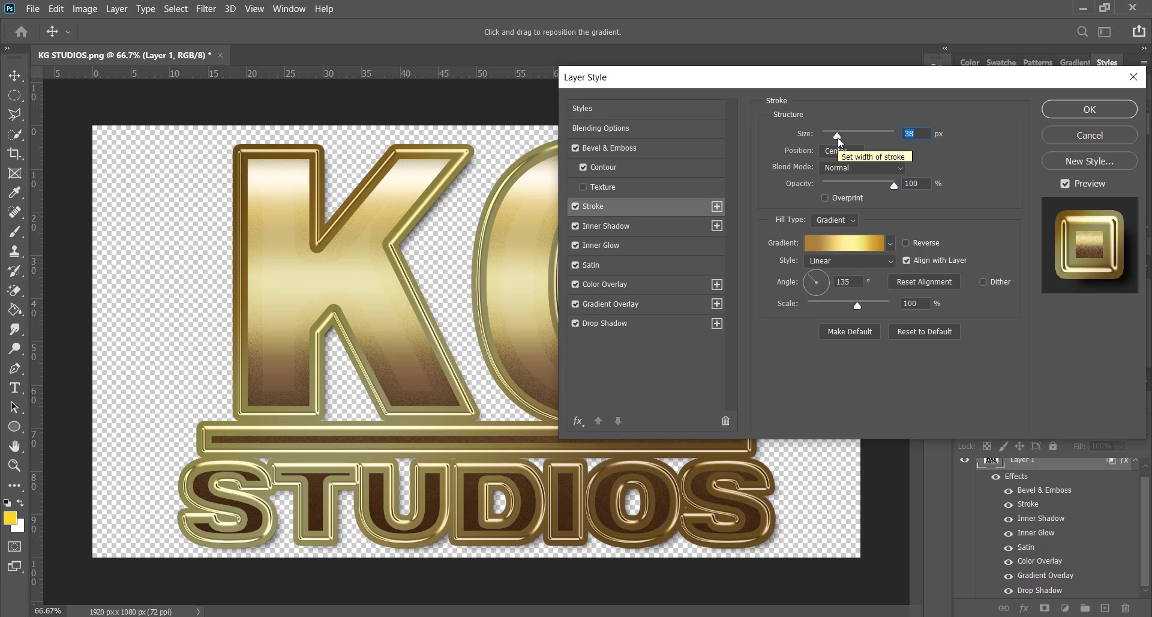
click(1089, 108)
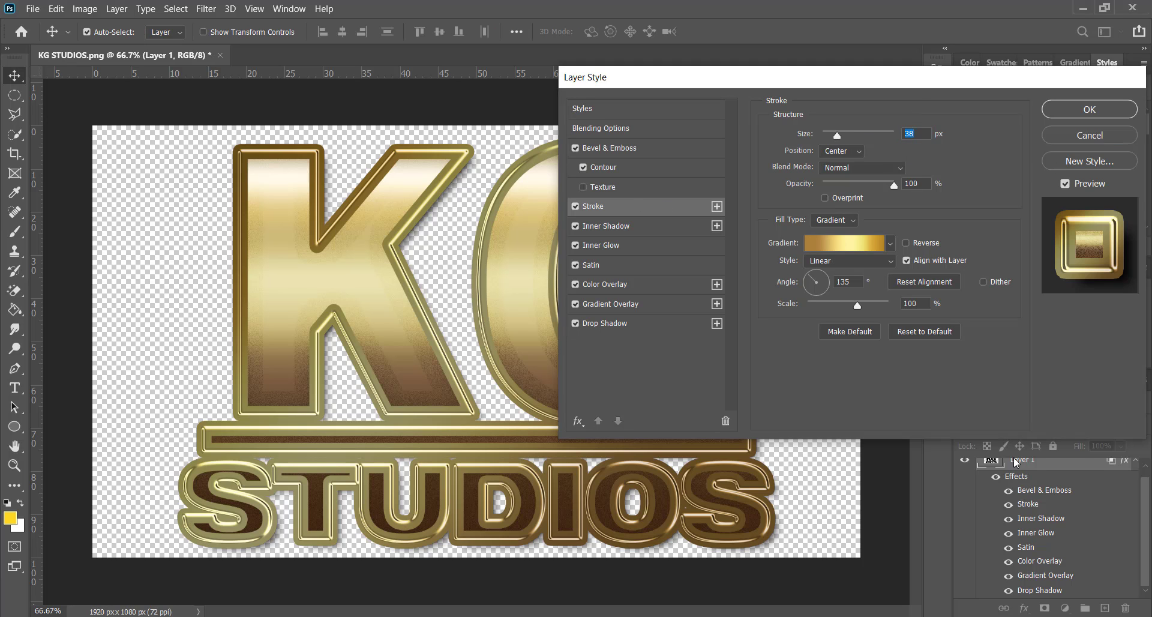
key(ctrl+z)
Step: Try a Bevel & Emboss depth of 365% on the gold logo style
double_click(1042, 493)
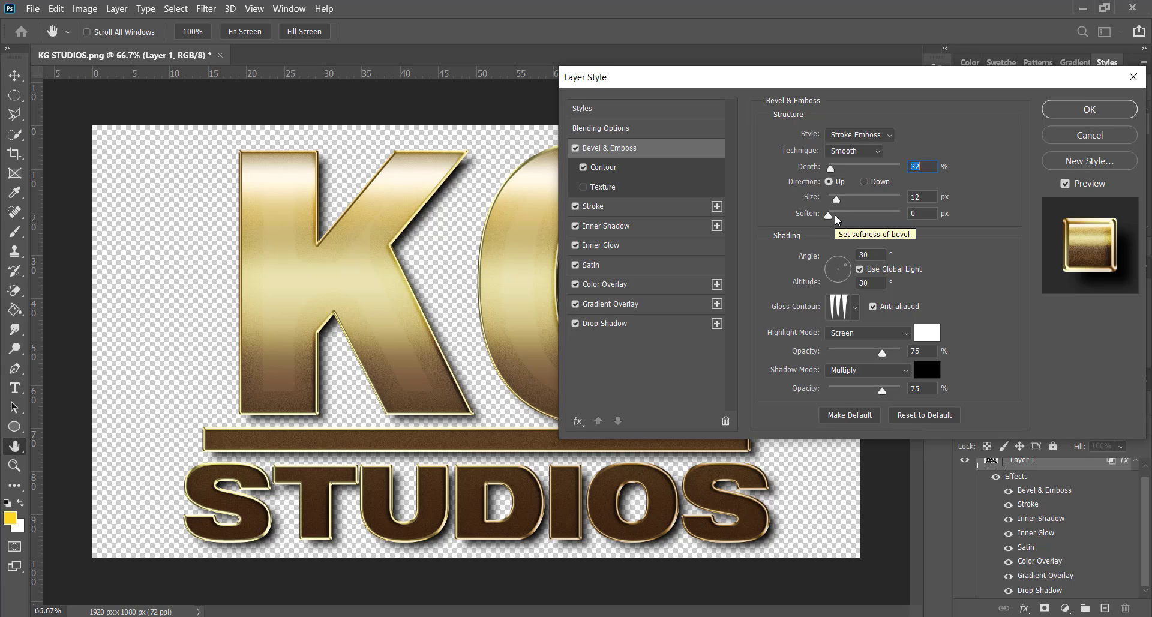
drag(830, 168, 856, 176)
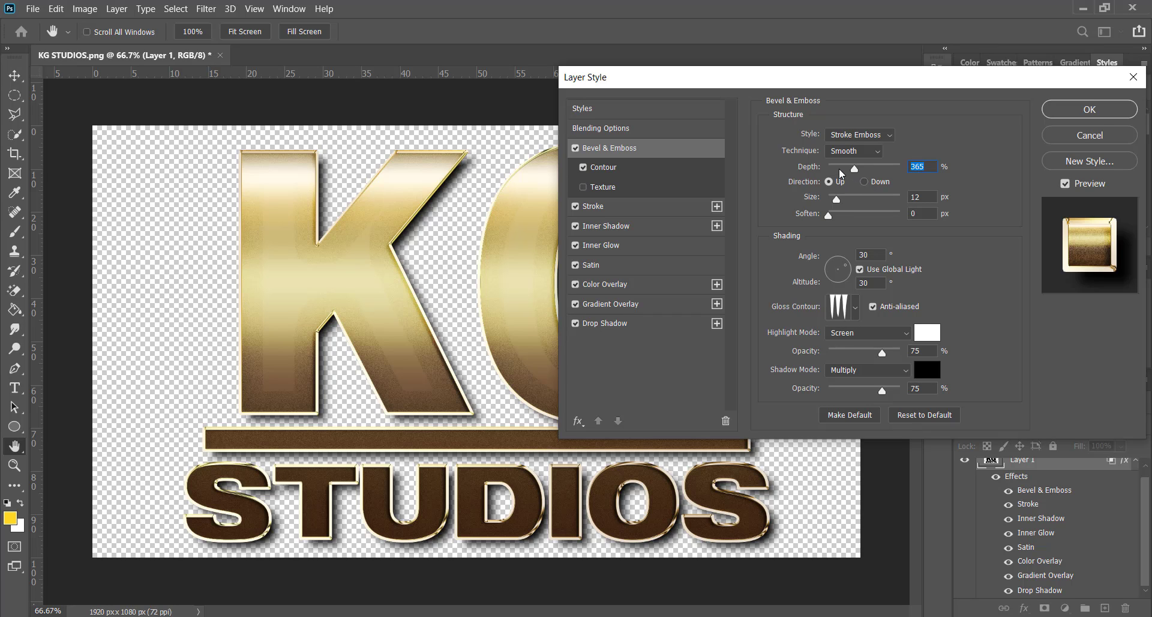
text(1)
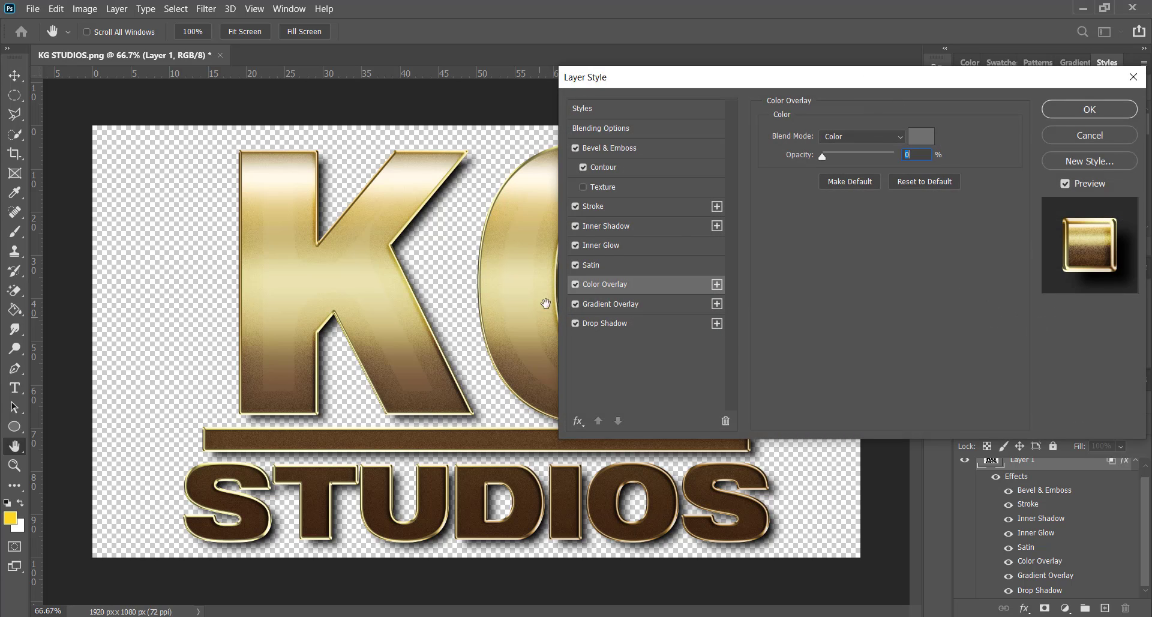
Step: Switch the Color Overlay effect of the gold logo style off and back on to compare
click(575, 284)
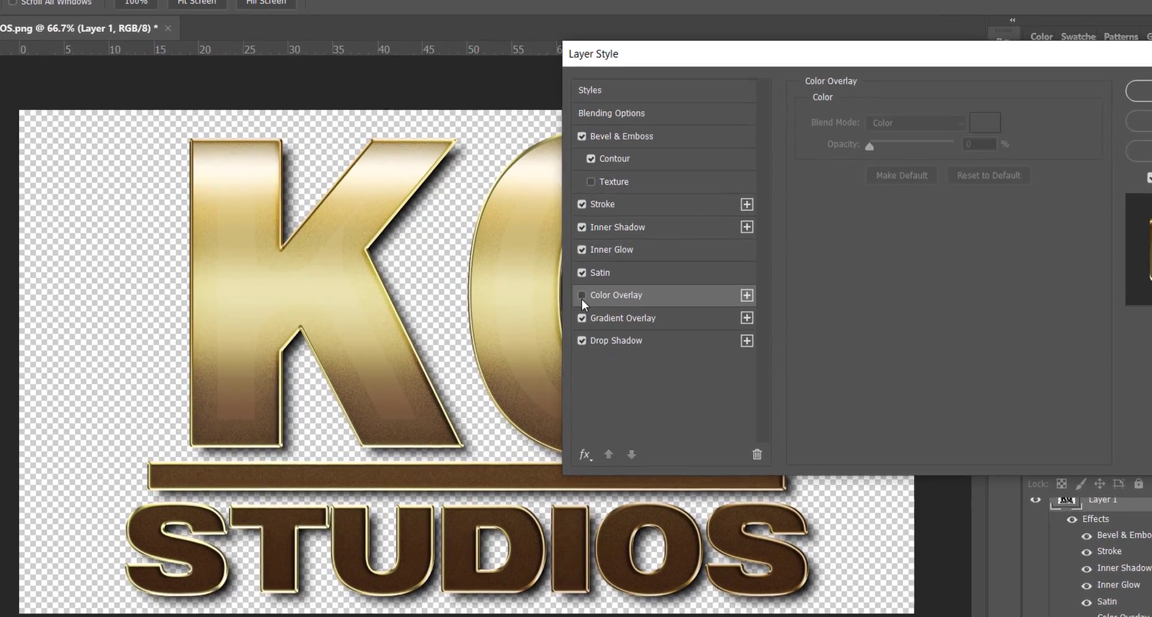
click(581, 298)
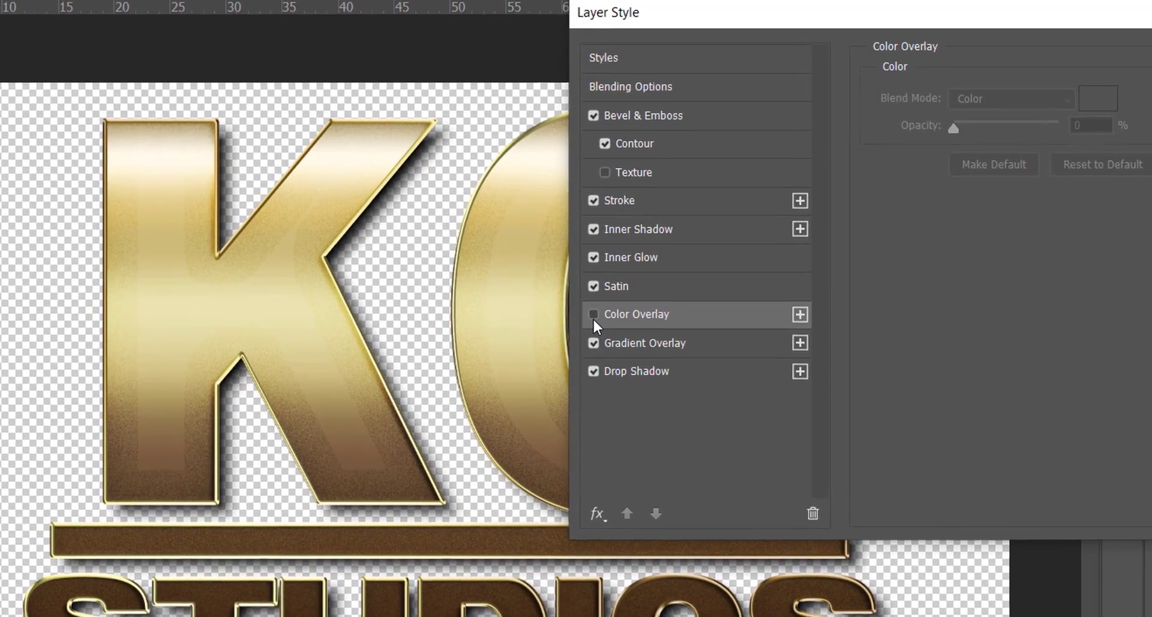
click(595, 321)
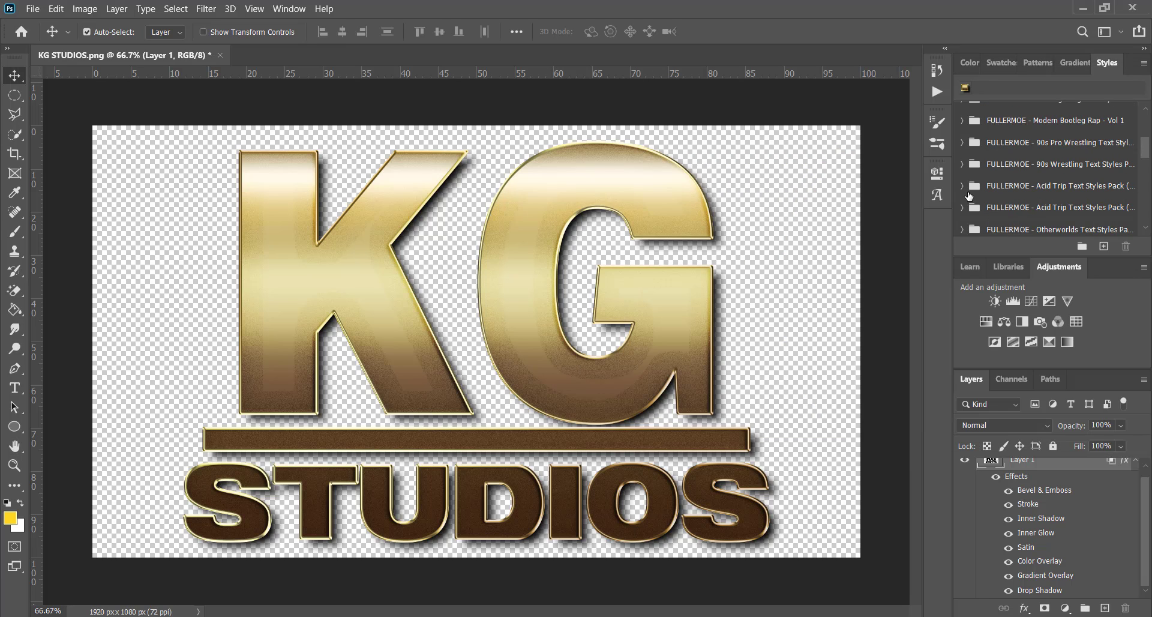
Step: Look through both FULLERMOE - Acid Trip Text Styles Packs and apply the dark blue rainbow-edged style from the second one to the logo
click(961, 186)
scroll(1025, 176, down, 2)
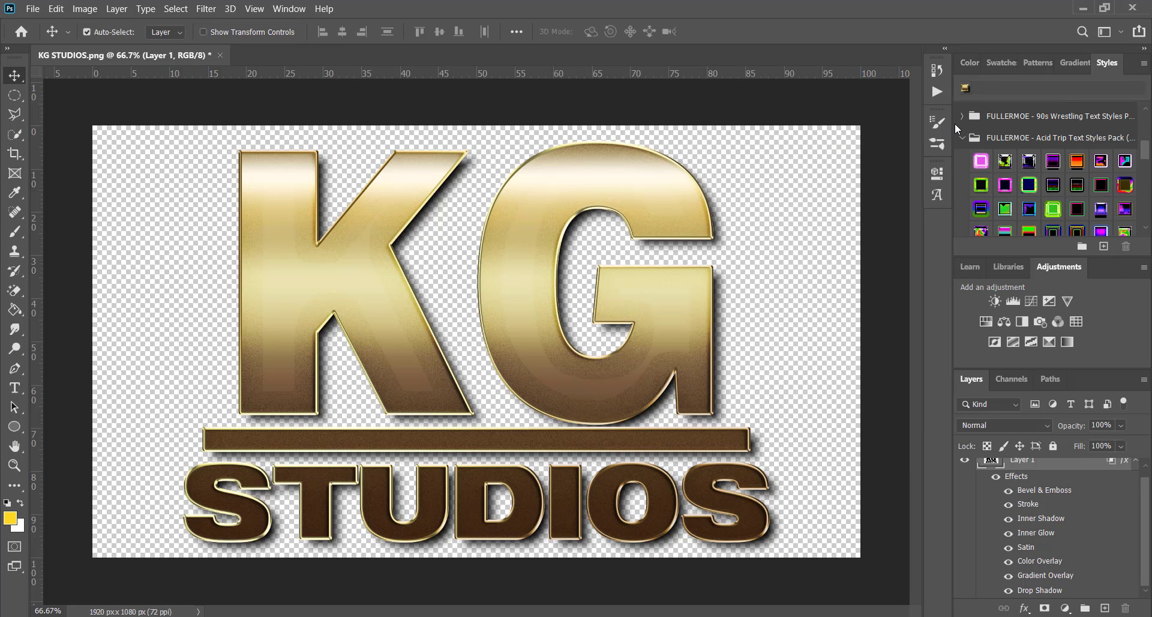
click(962, 137)
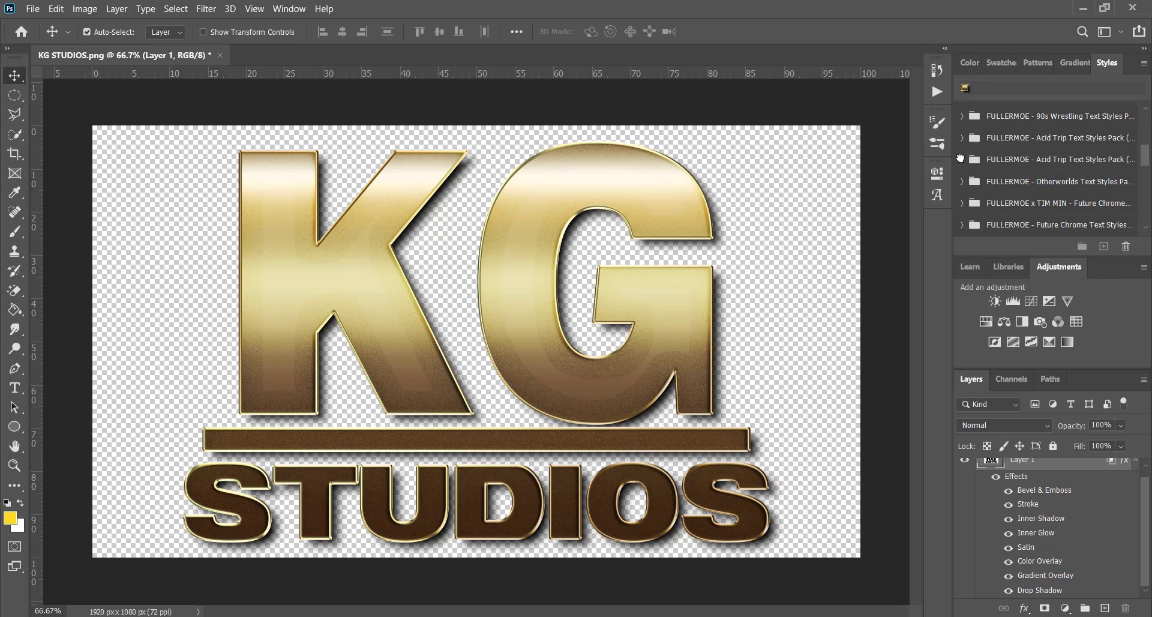
click(962, 160)
scroll(1002, 215, down, 2)
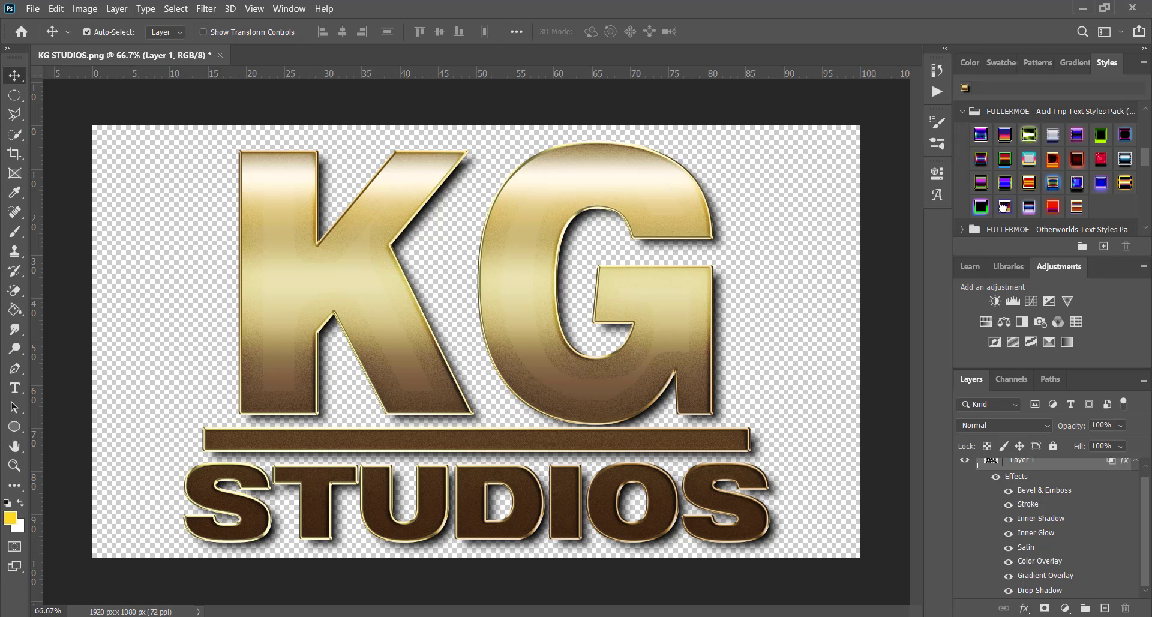
click(1003, 206)
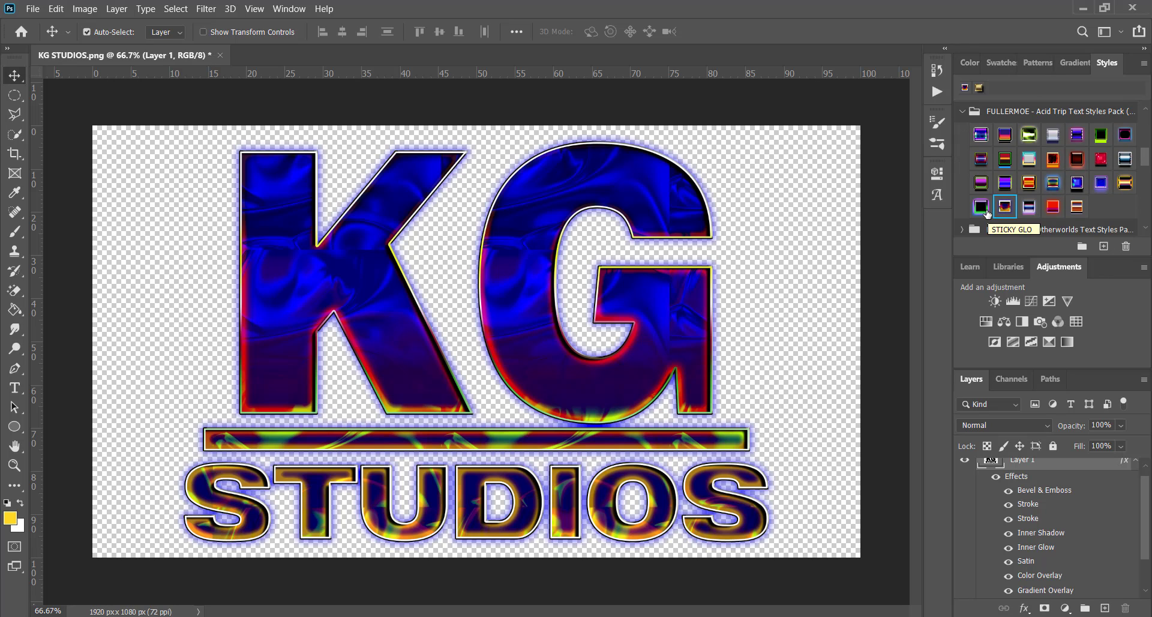
Step: Try further Acid Trip styles on the logo, including STICKY GLO, the red-to-purple one, the glowing blue one and the red-and-yellow one
click(981, 207)
click(1047, 210)
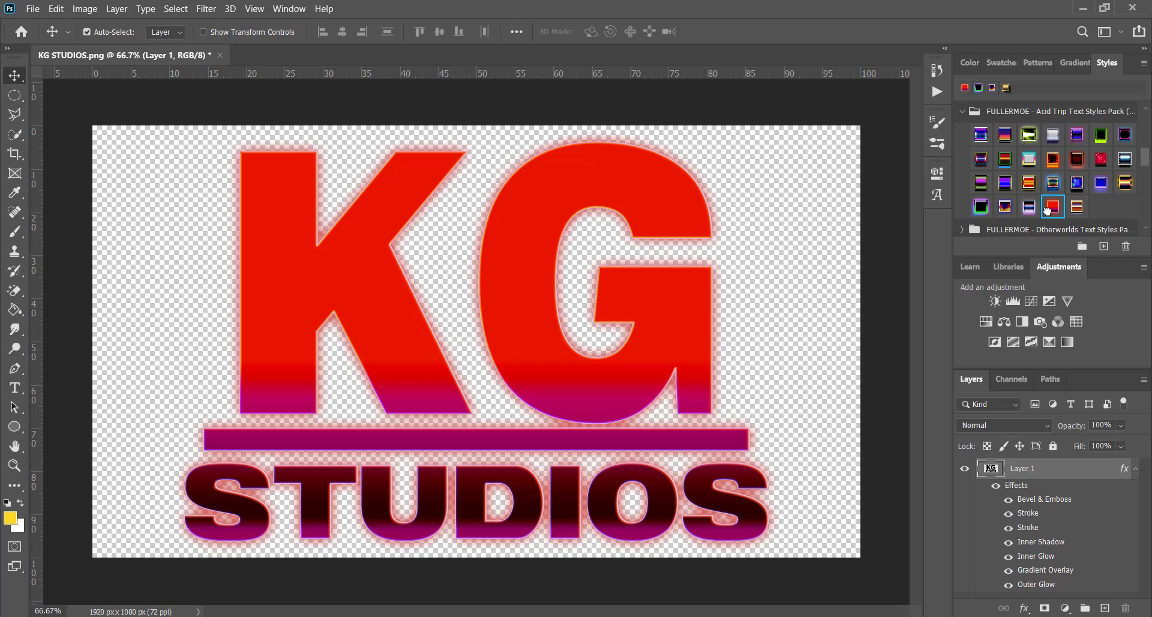
click(1101, 182)
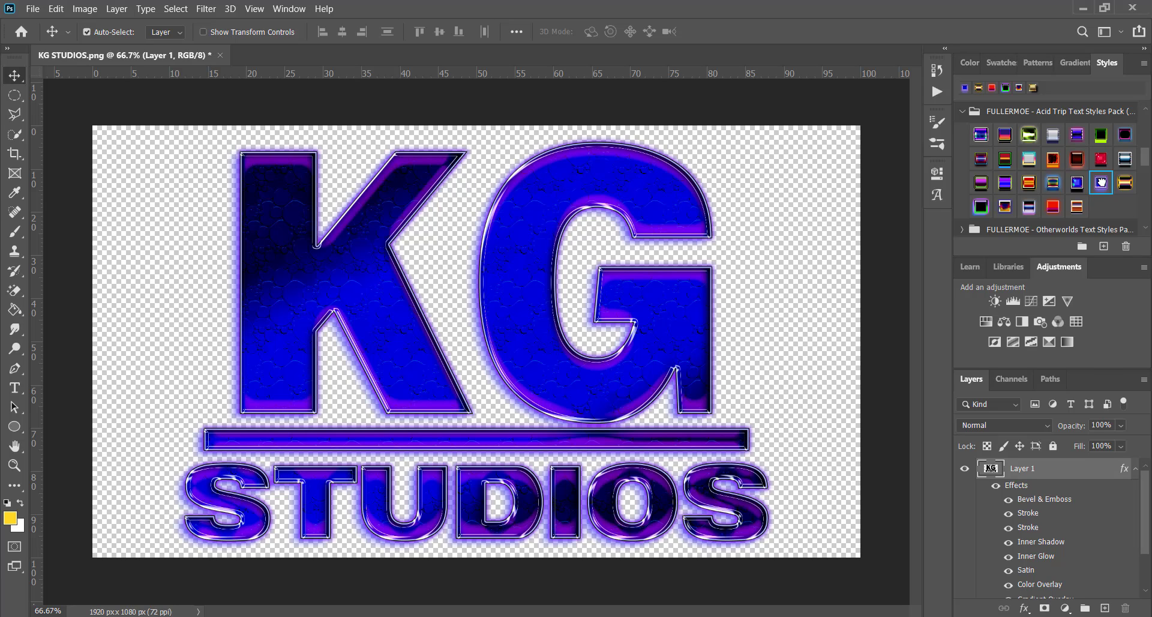
click(1029, 183)
click(984, 185)
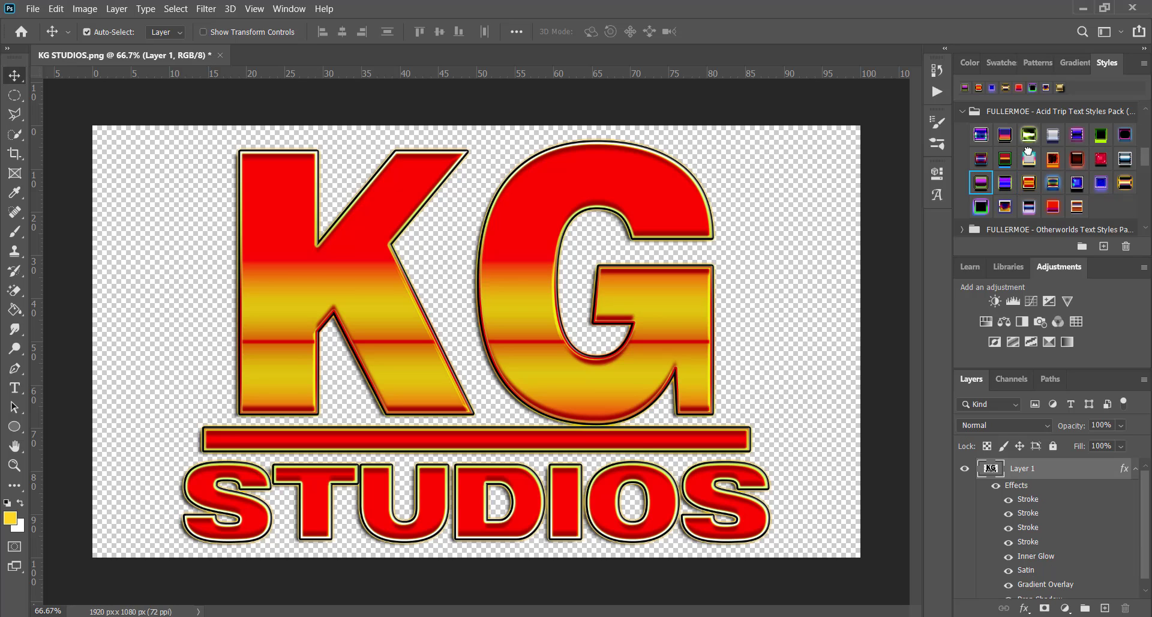
click(1030, 138)
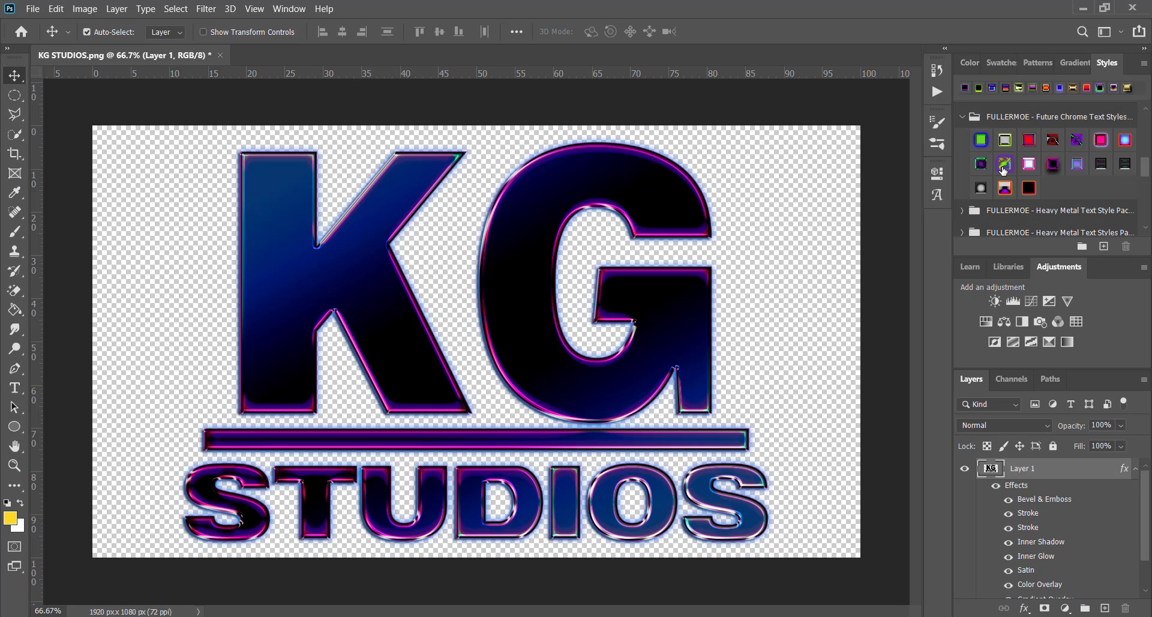
Step: Try the bright green style, followed by the purple style with green highlights, from the FULLERMOE - Future Chrome Text Styles pack on the logo
click(1004, 166)
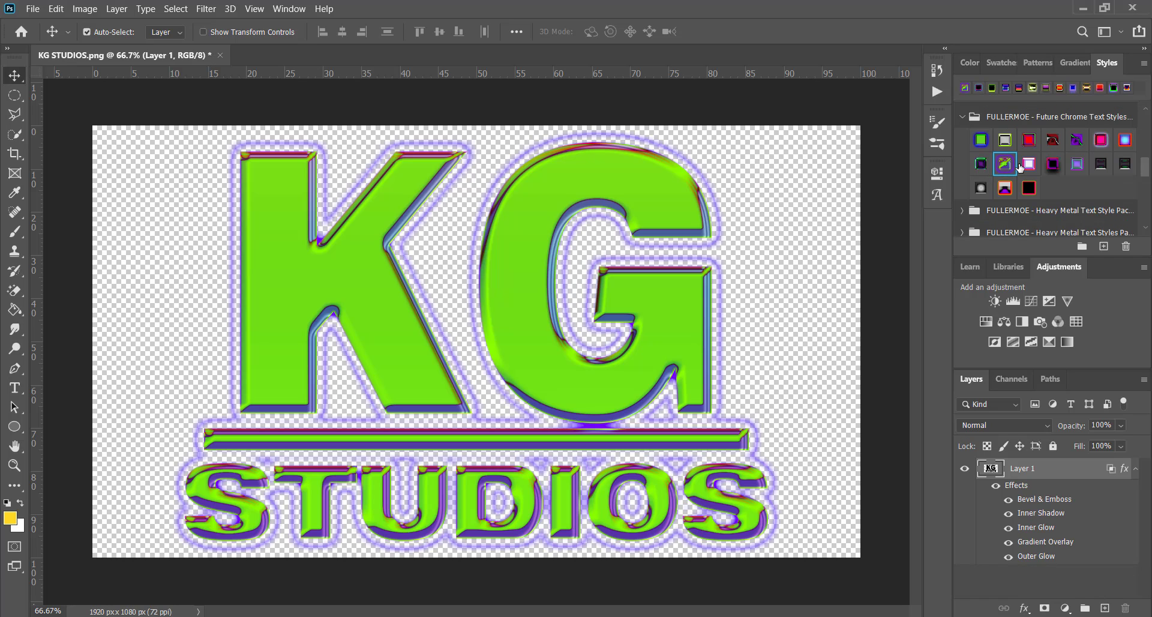
click(1077, 142)
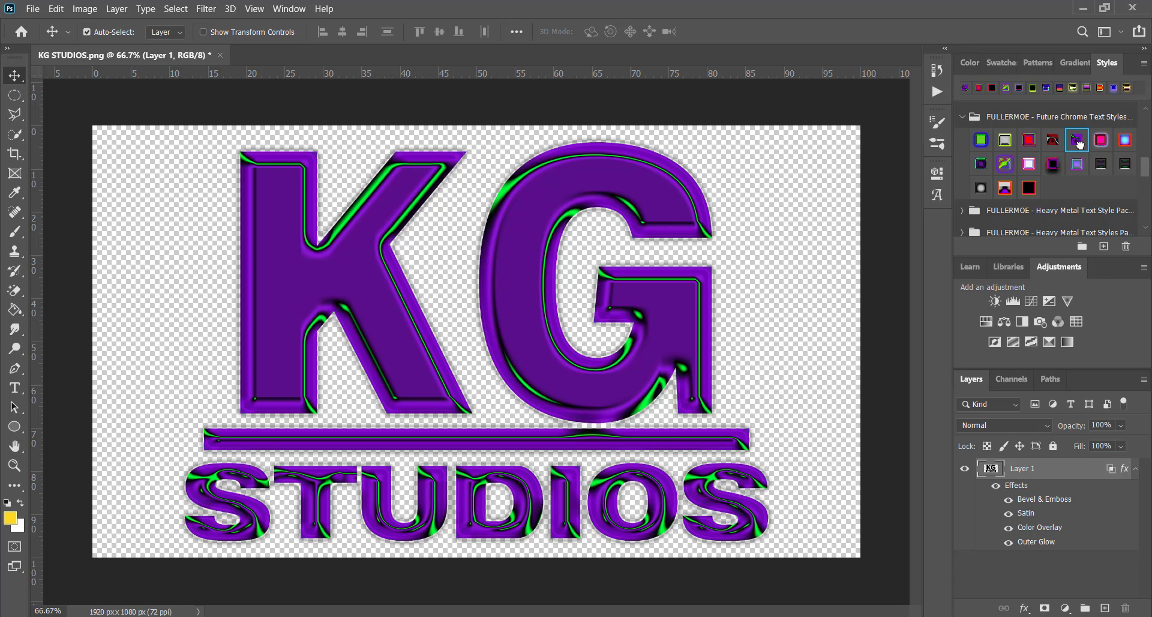
Step: Try a Bevel & Emboss depth of 95% and size of 35 px on the purple logo style, and discard the changes
double_click(1037, 500)
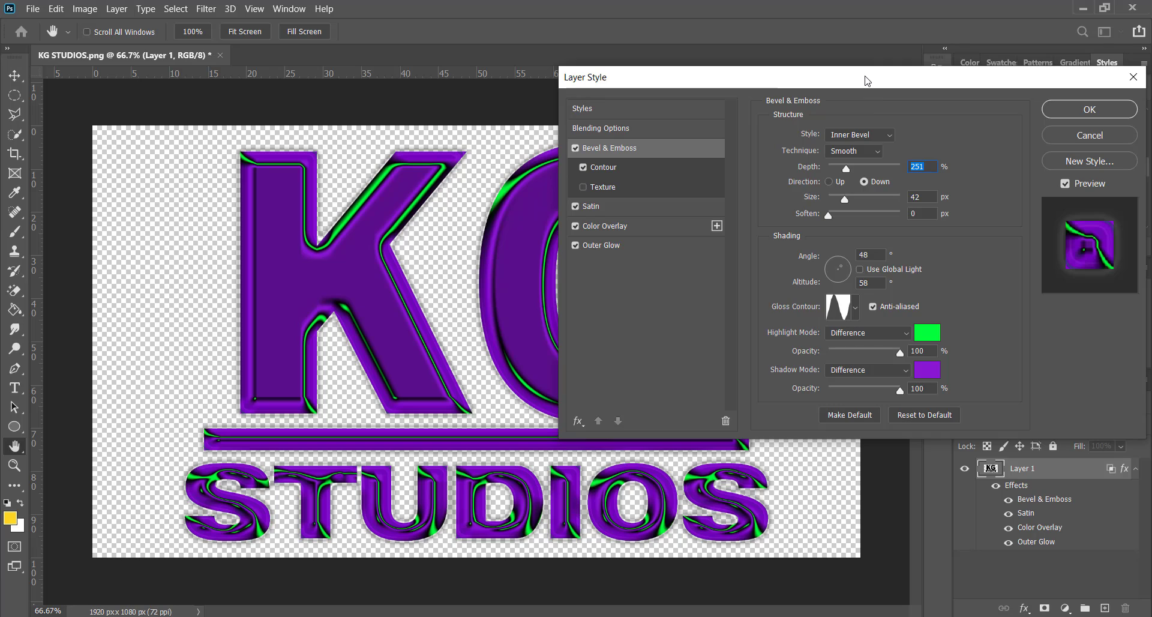
drag(877, 77, 985, 66)
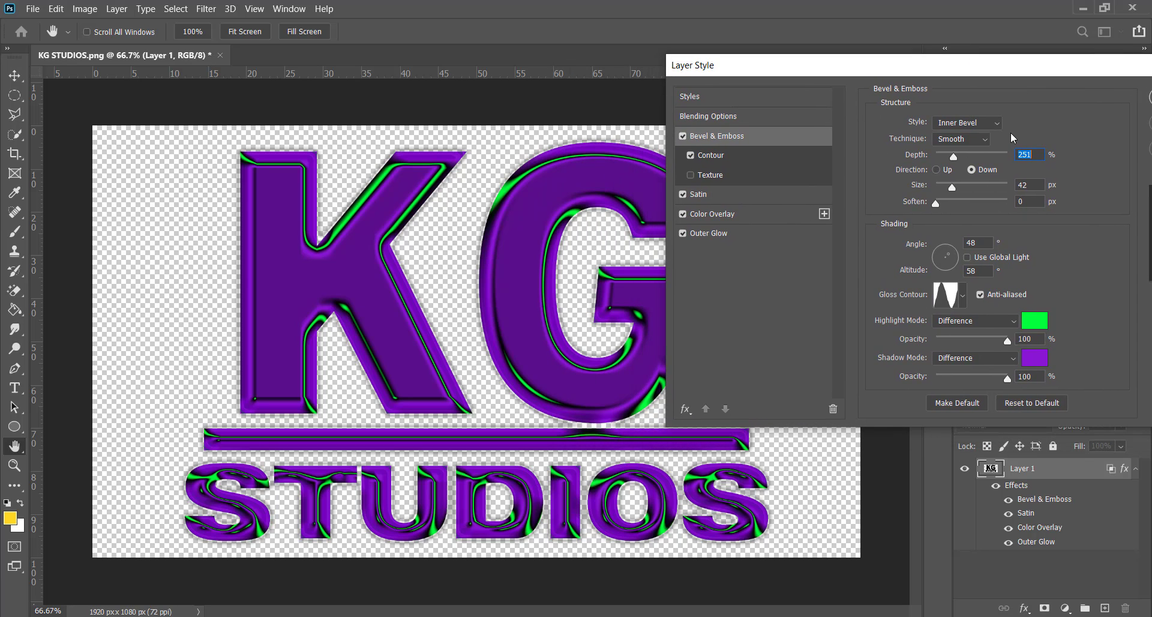
drag(953, 158, 1020, 155)
drag(988, 154, 851, 212)
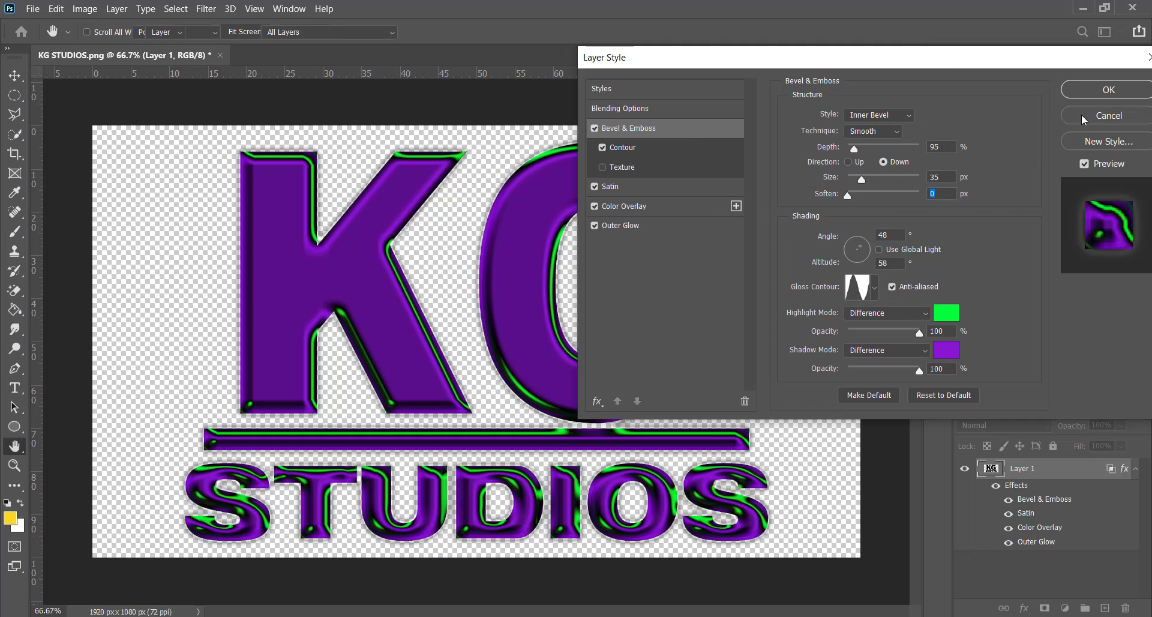
click(1081, 114)
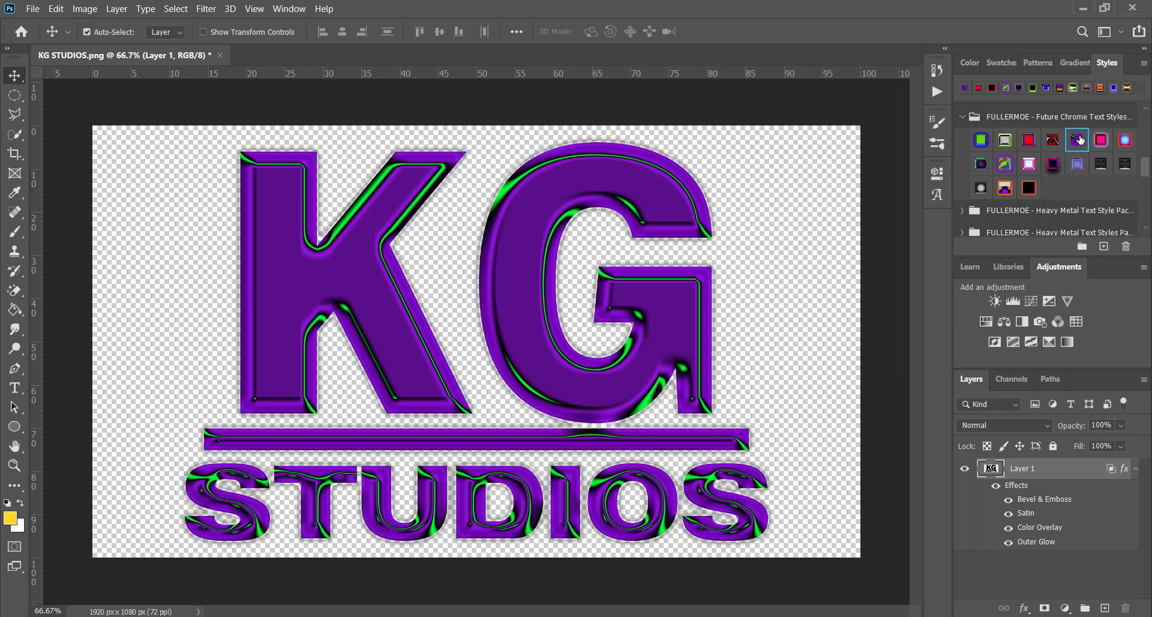
Step: Apply the blue style with a purple glow and green edges from the FULLERMOE x TIM MIN - Future Chrome pack to the logo
click(962, 118)
scroll(965, 130, up, 1)
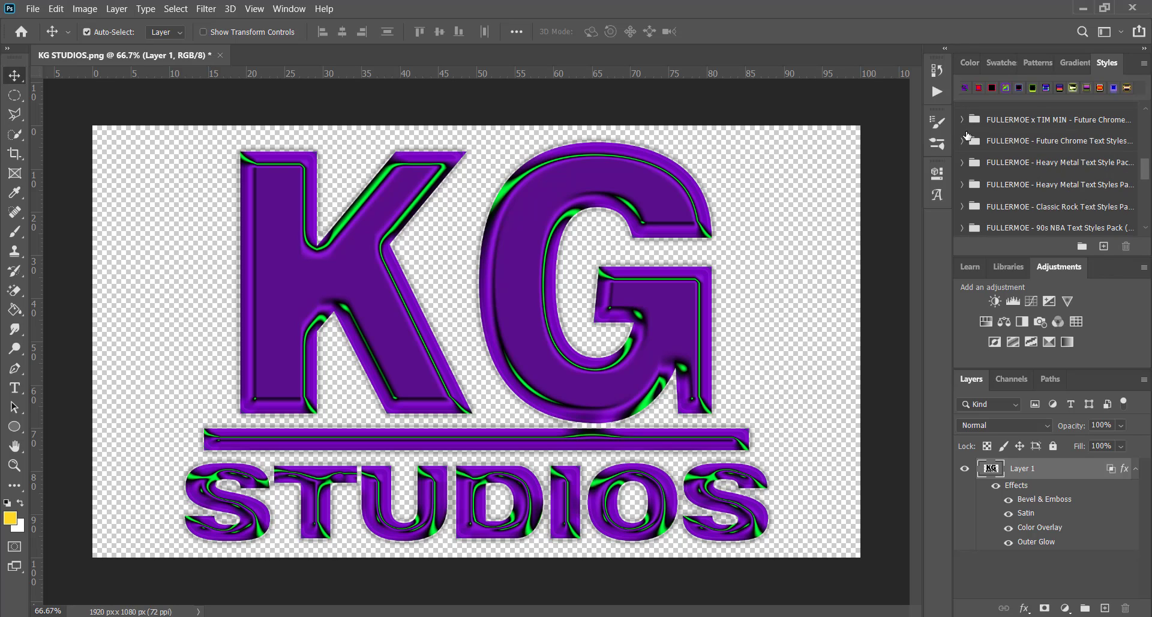
click(961, 141)
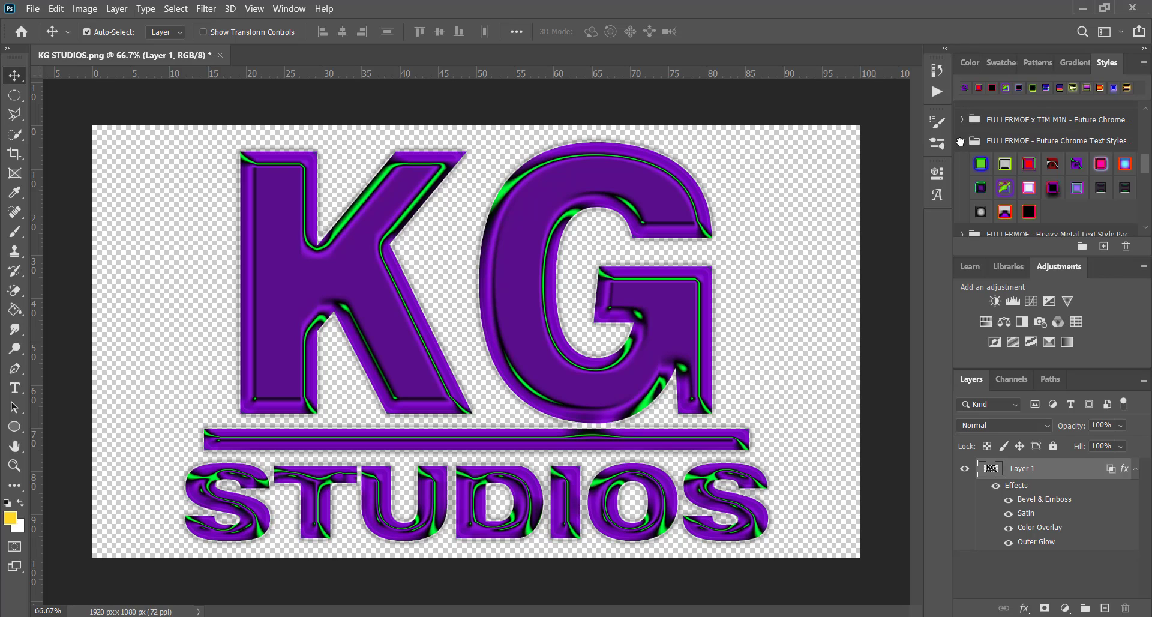
click(960, 141)
click(960, 162)
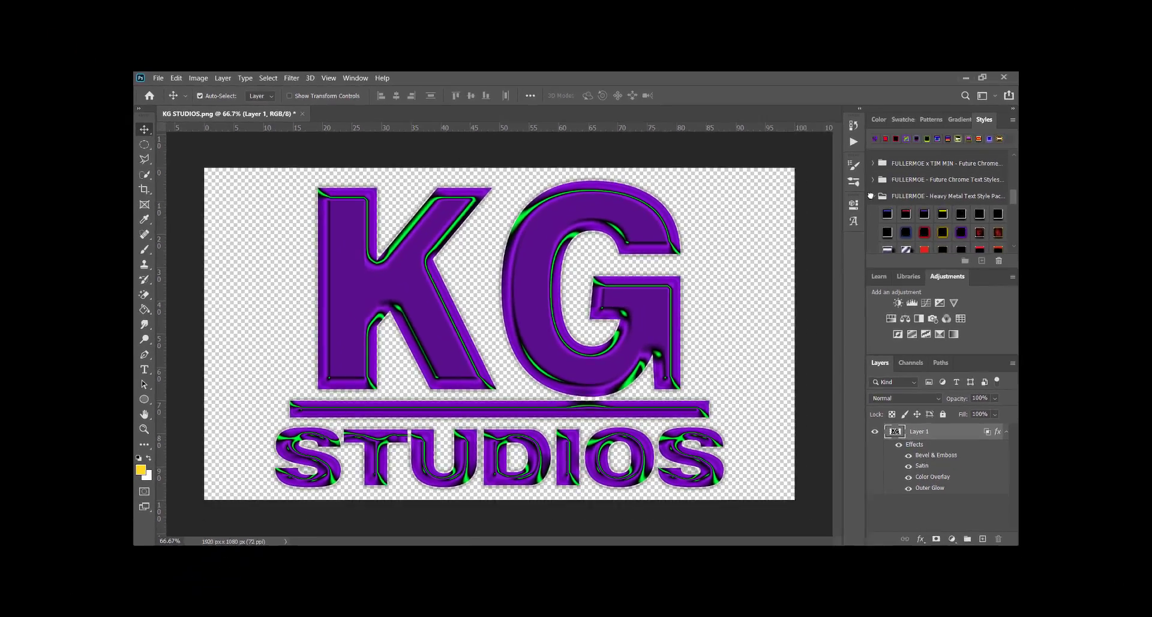
click(871, 196)
click(872, 164)
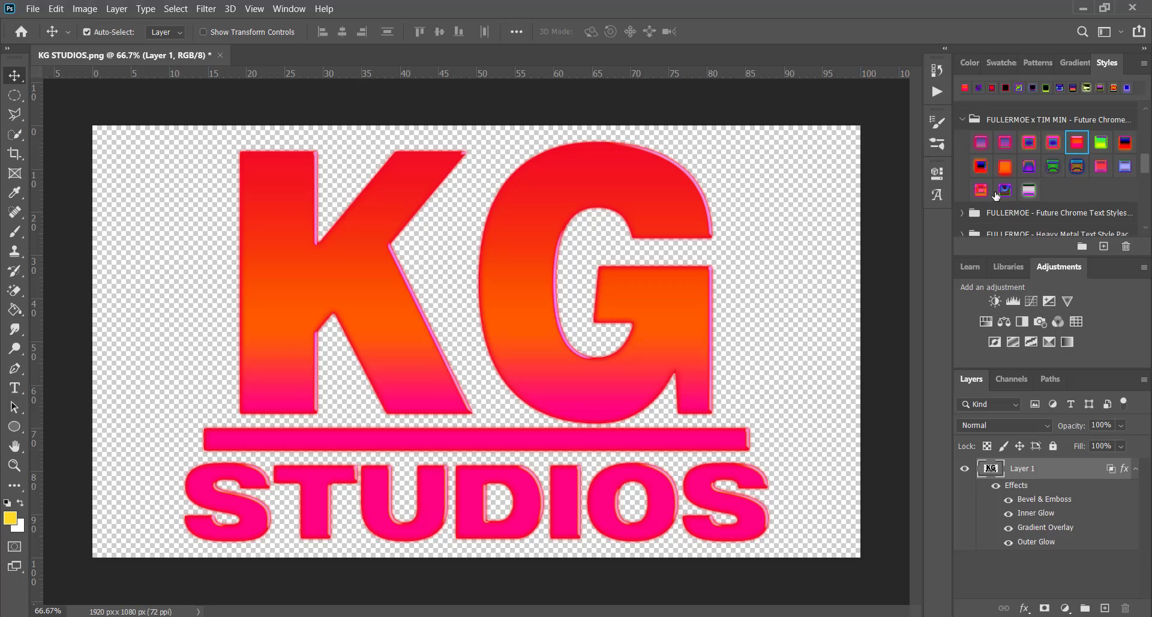
click(994, 190)
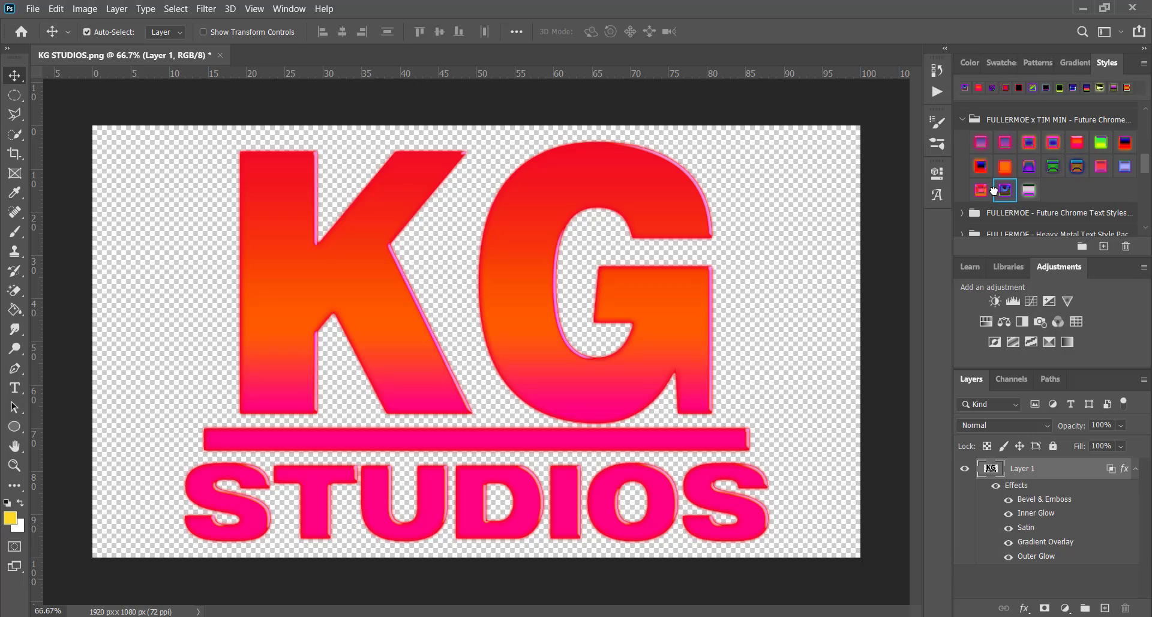
Step: Save the logo's blue-to-green Gradient Overlay gradient as a new gradient preset, and leave the layer style settings without applying changes
double_click(1046, 543)
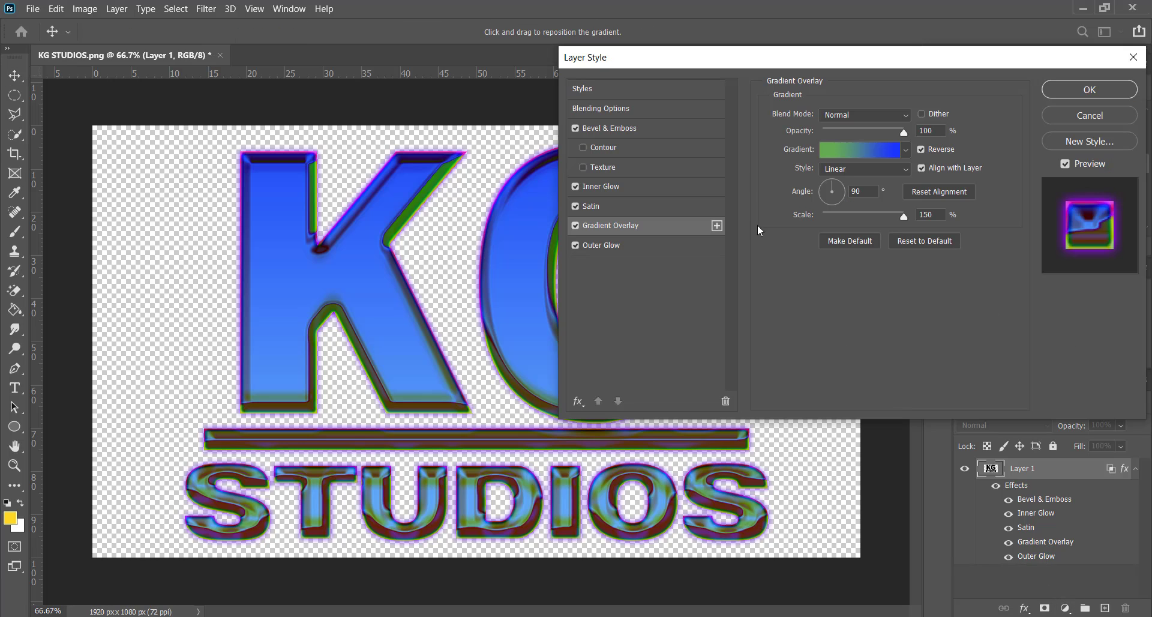
click(850, 153)
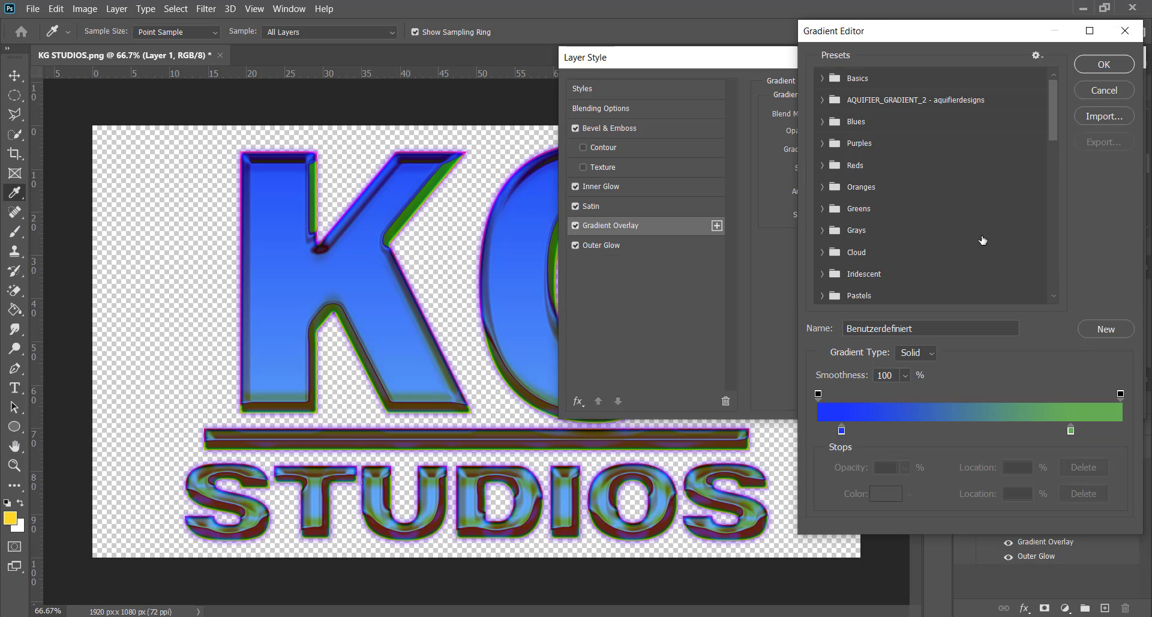
scroll(983, 240, down, 5)
scroll(983, 240, down, 3)
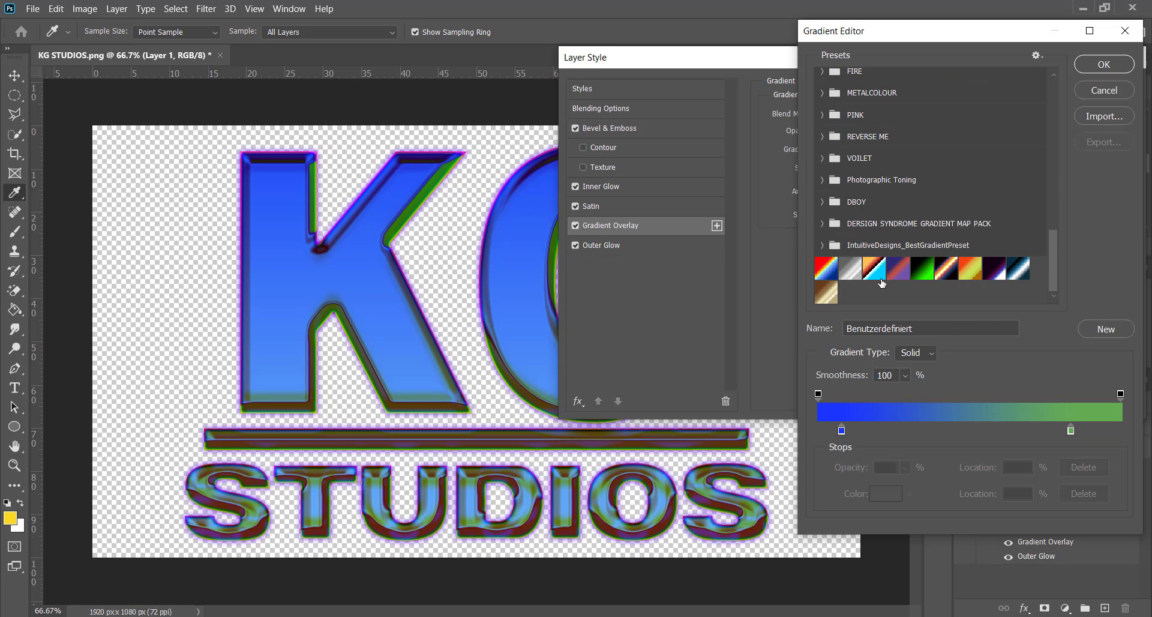
key(Escape)
click(859, 154)
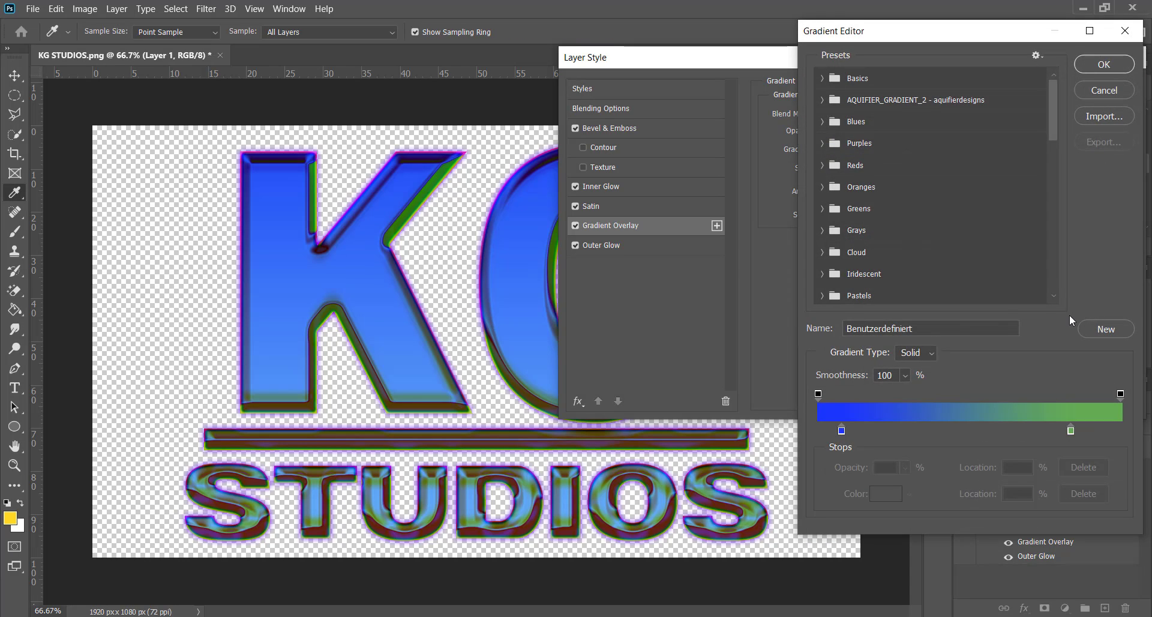
click(1091, 331)
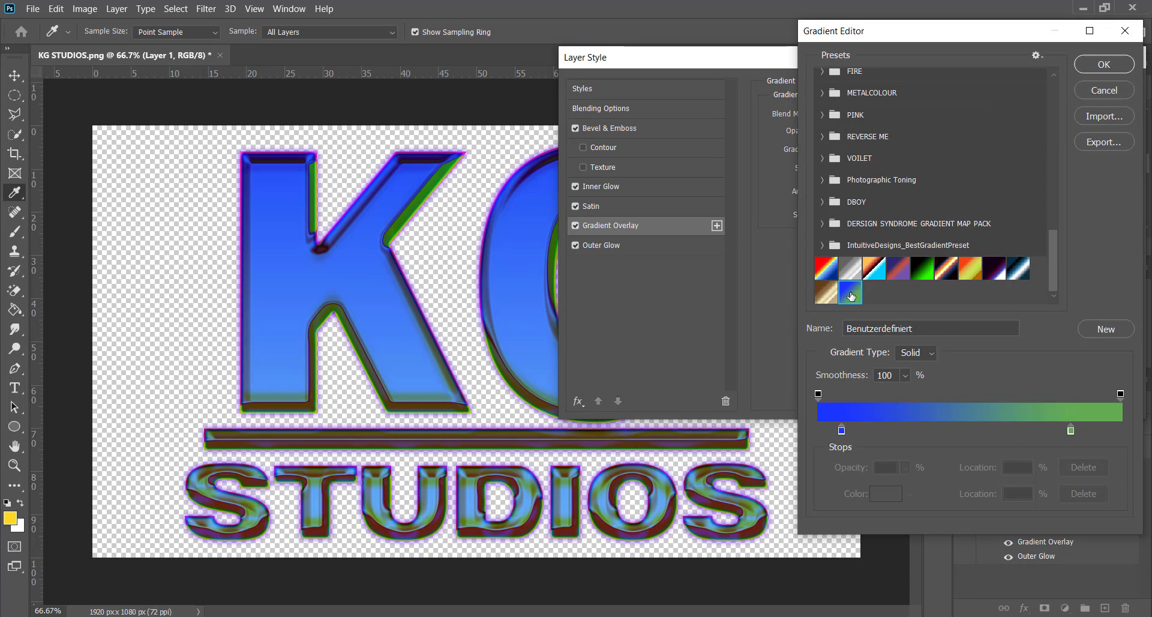
click(1092, 89)
click(1092, 91)
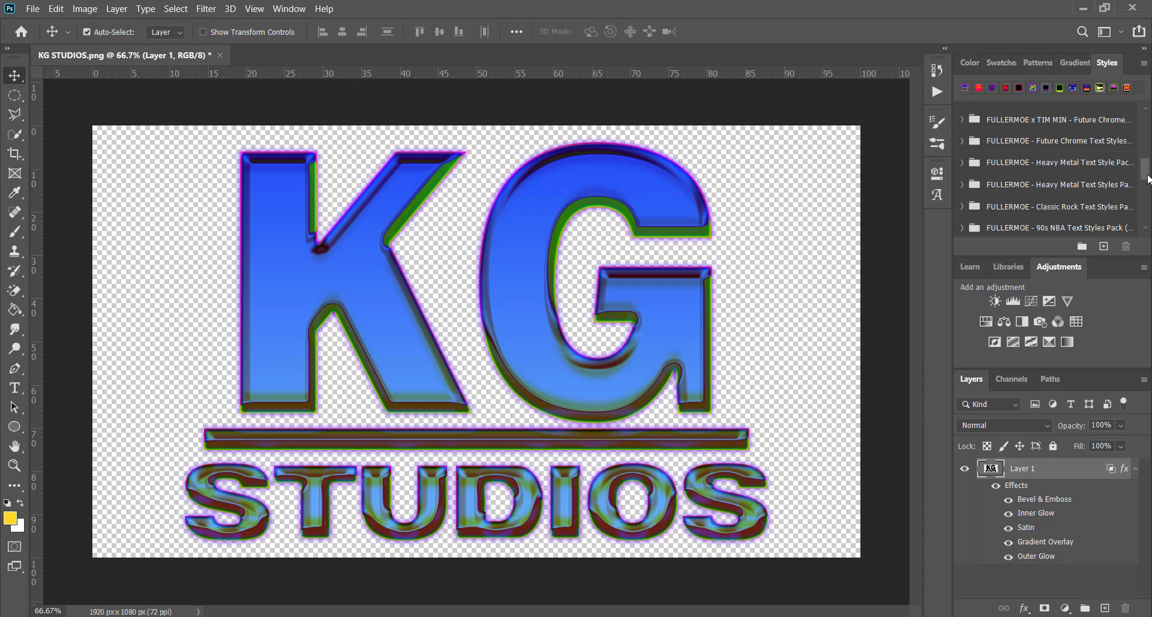
Step: Try each style of the DBOY pack on the logo, going back to the dark red and cream one
drag(1147, 178, 1147, 210)
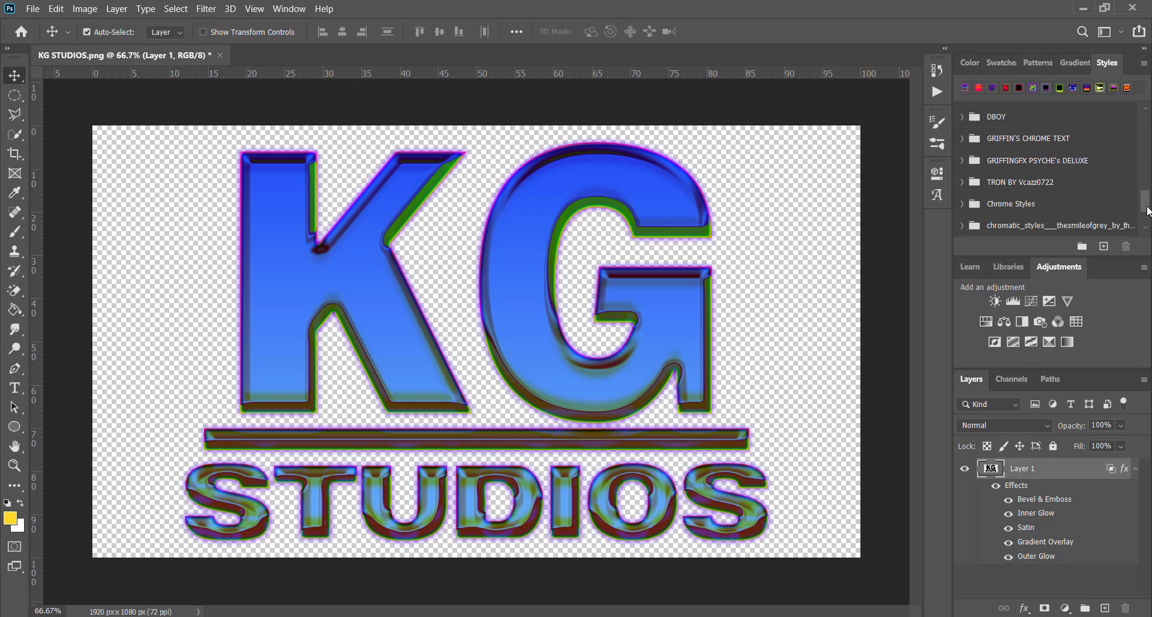
click(962, 116)
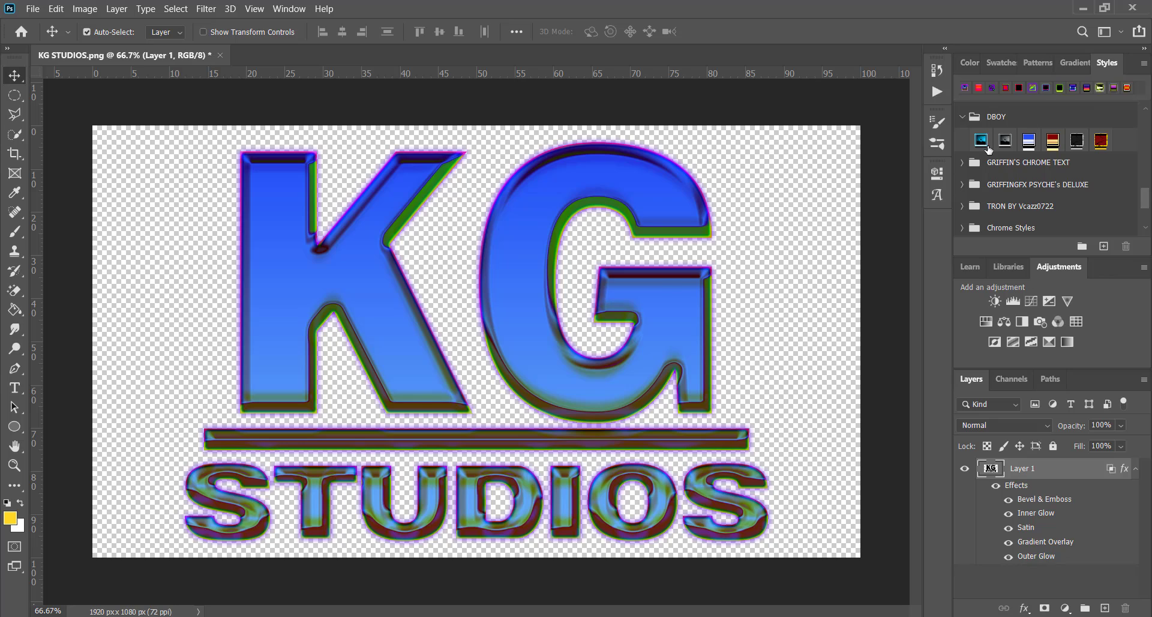
click(984, 143)
click(1004, 143)
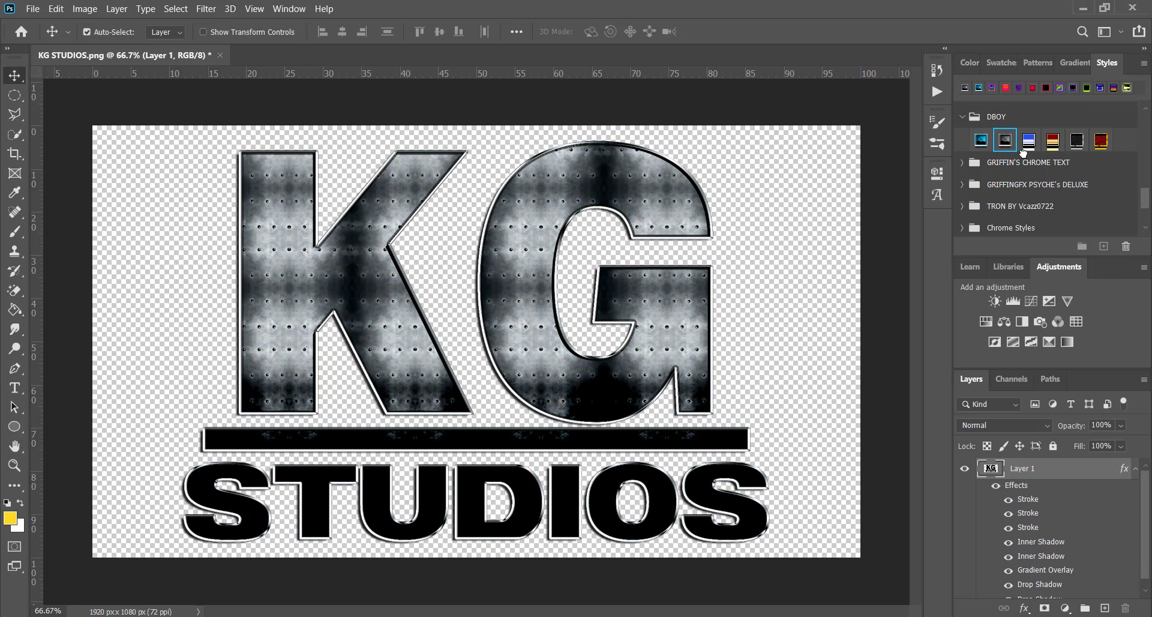
click(1027, 145)
click(1052, 143)
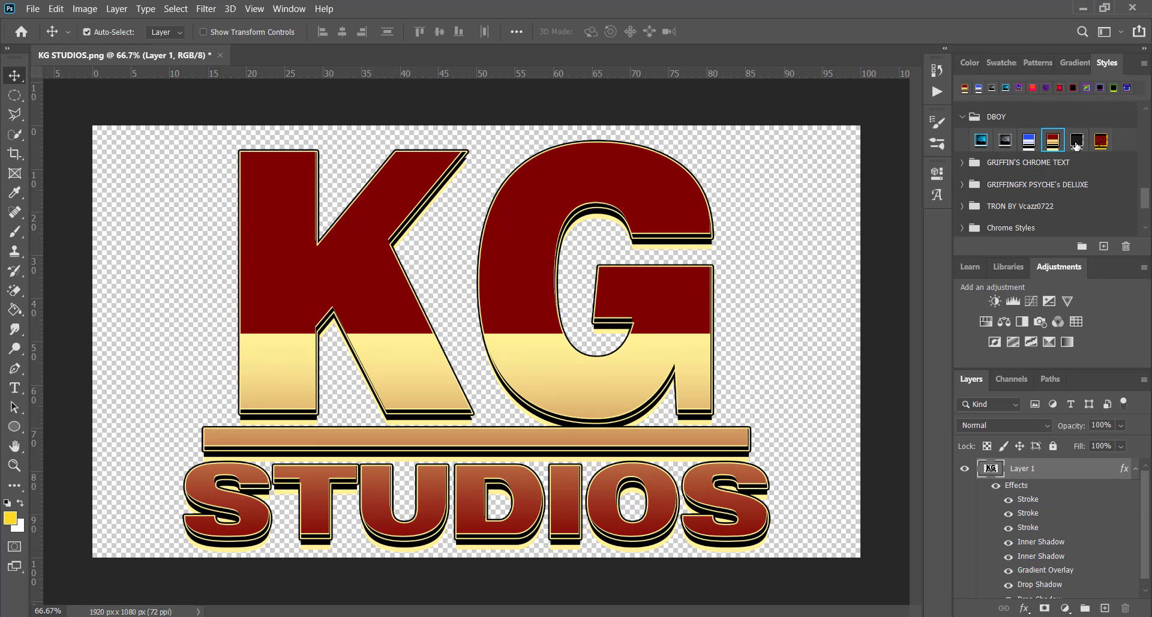
click(1077, 144)
click(1100, 142)
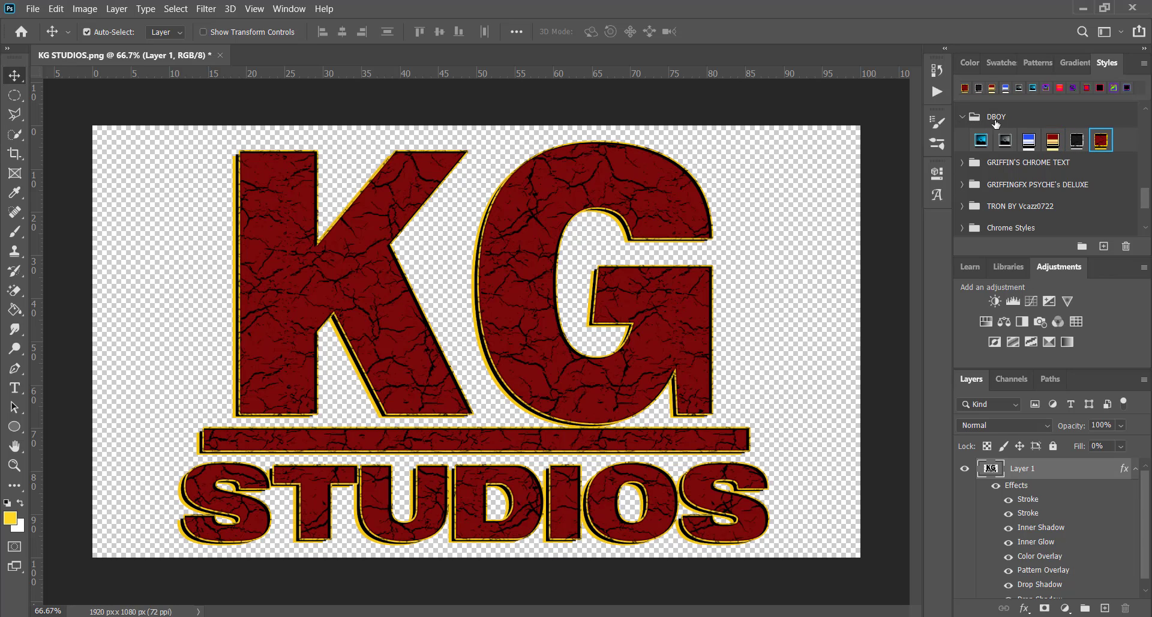
click(1052, 142)
click(962, 117)
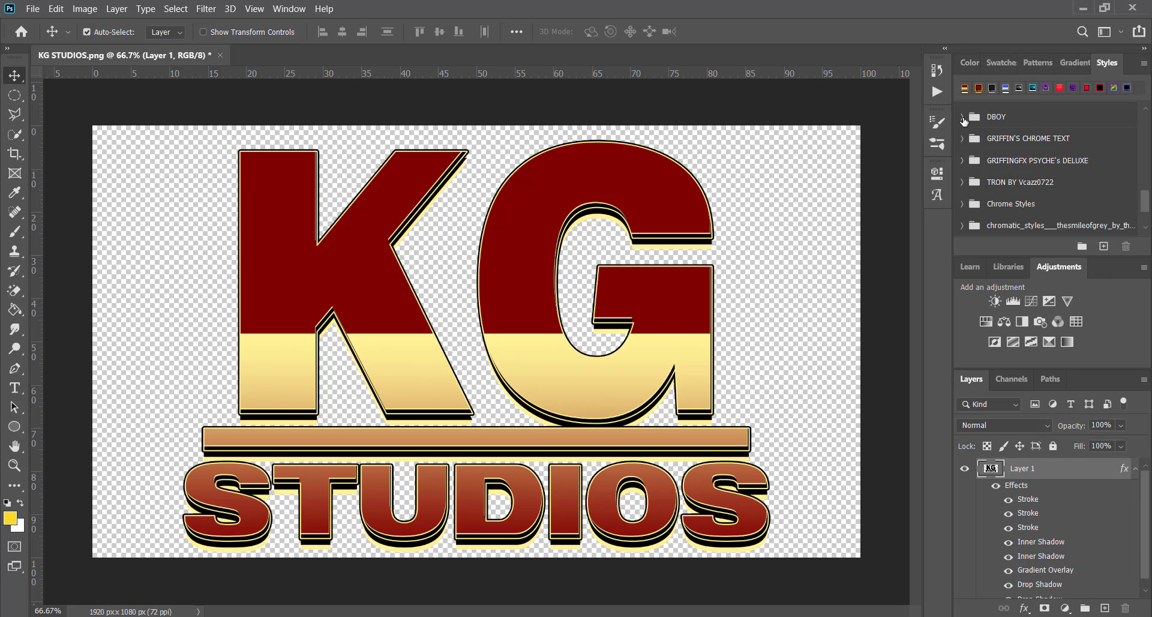
Step: Try several silver styles from the GRIFFIN'S CHROME TEXT pack on the logo, including the translucent faceted one and the grey bevelled one
click(962, 138)
scroll(987, 153, down, 2)
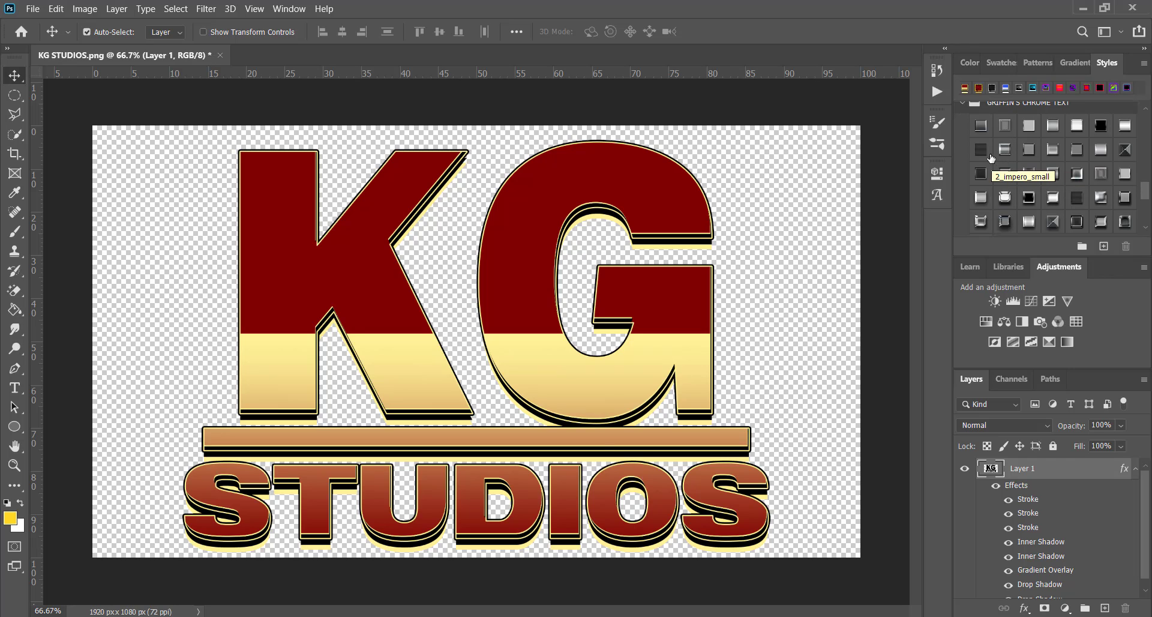
click(1053, 175)
click(1051, 198)
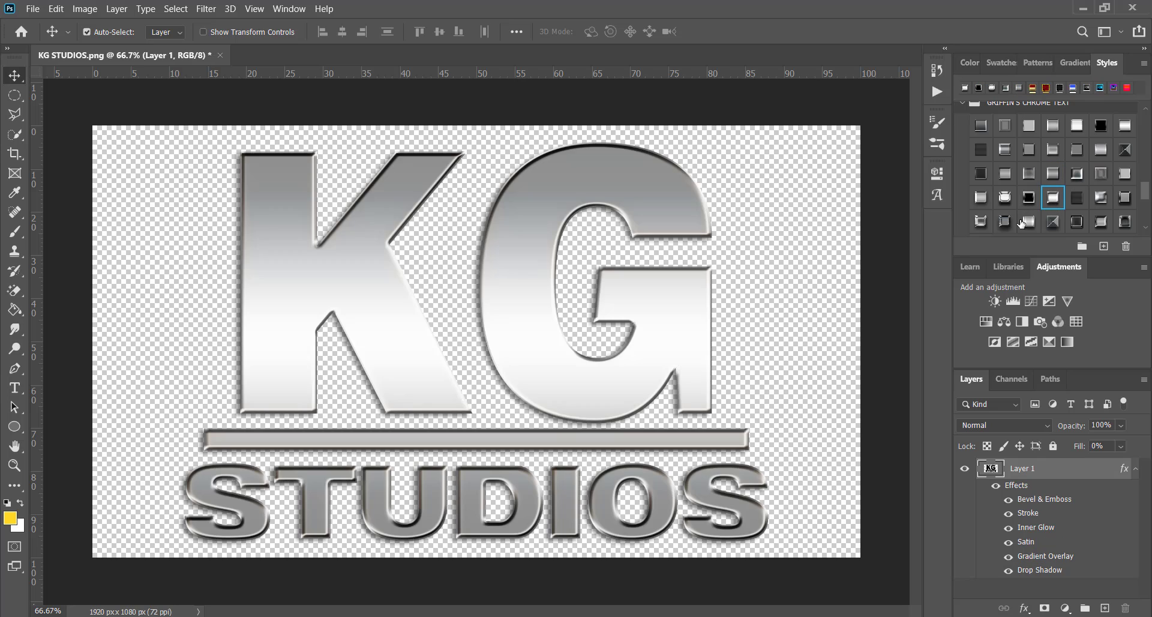
click(1047, 222)
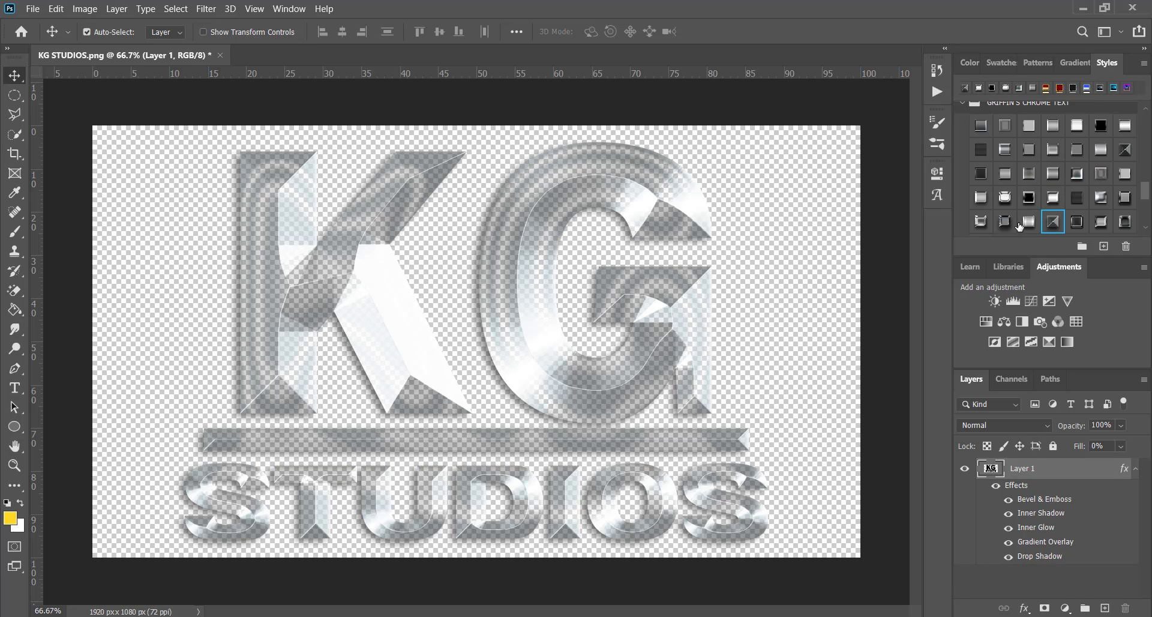
click(980, 221)
scroll(1025, 182, up, 1)
click(972, 158)
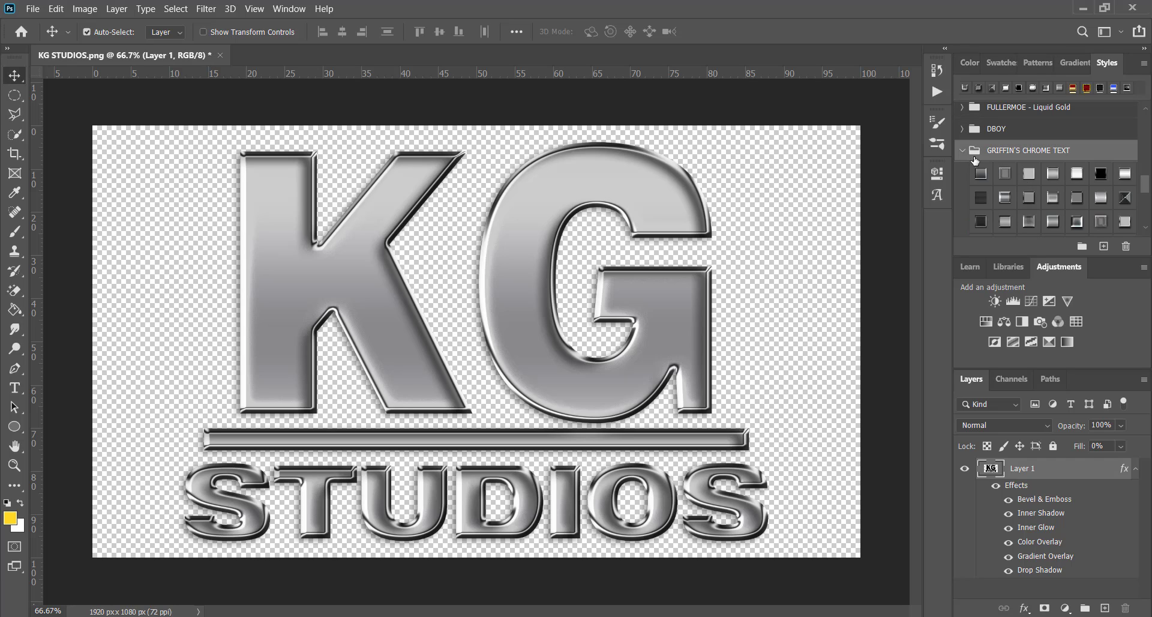
click(958, 151)
Step: Try the Burn style from the Burn - XioxGraphix pack on the logo and hide its Pattern Overlay effect
scroll(999, 168, down, 2)
click(962, 226)
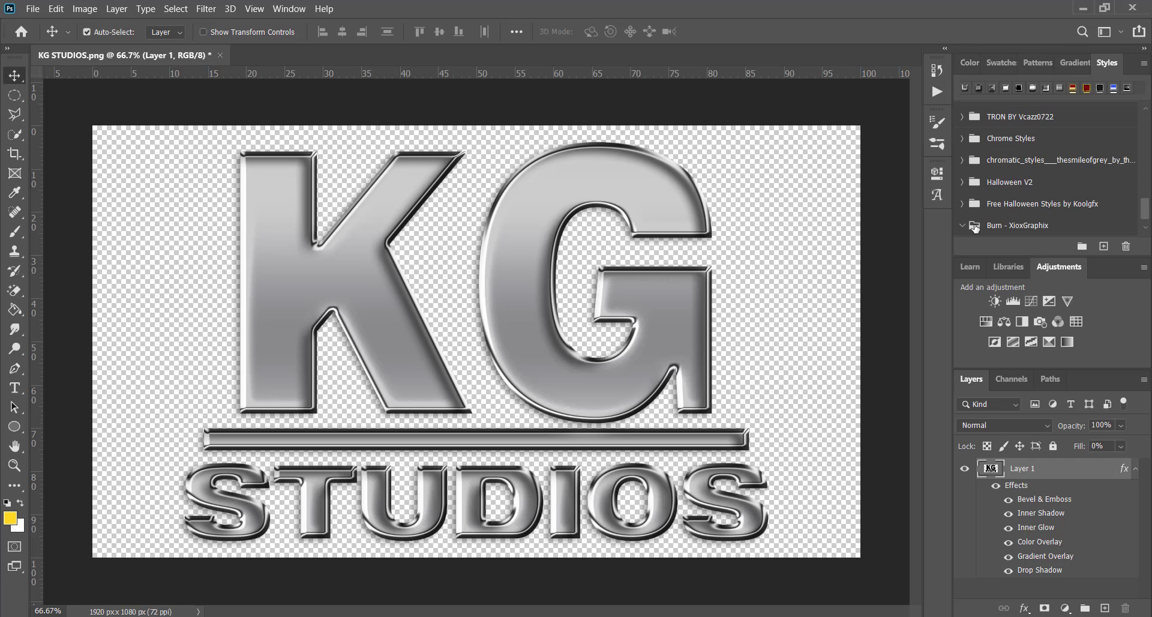
click(980, 223)
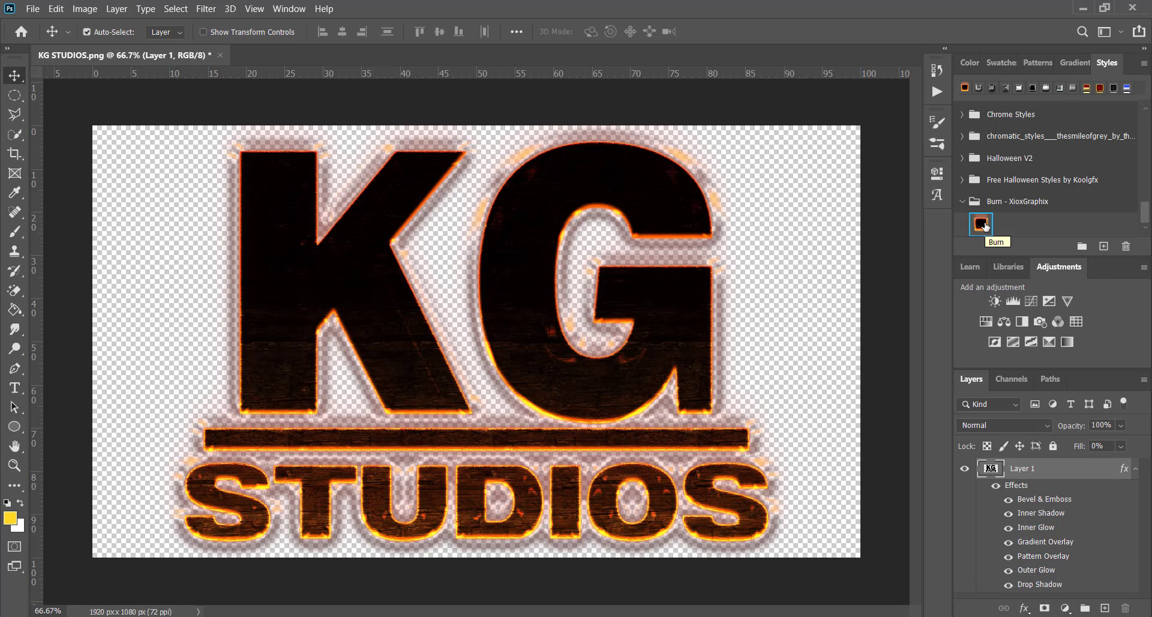
click(1008, 558)
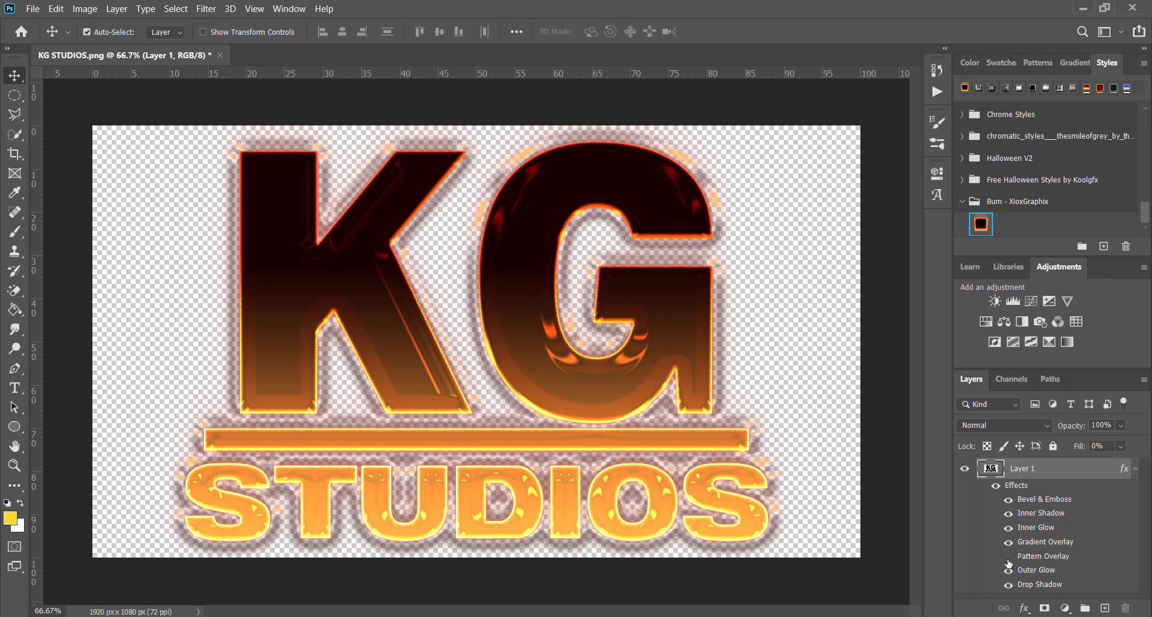
click(1008, 560)
click(1008, 560)
click(962, 201)
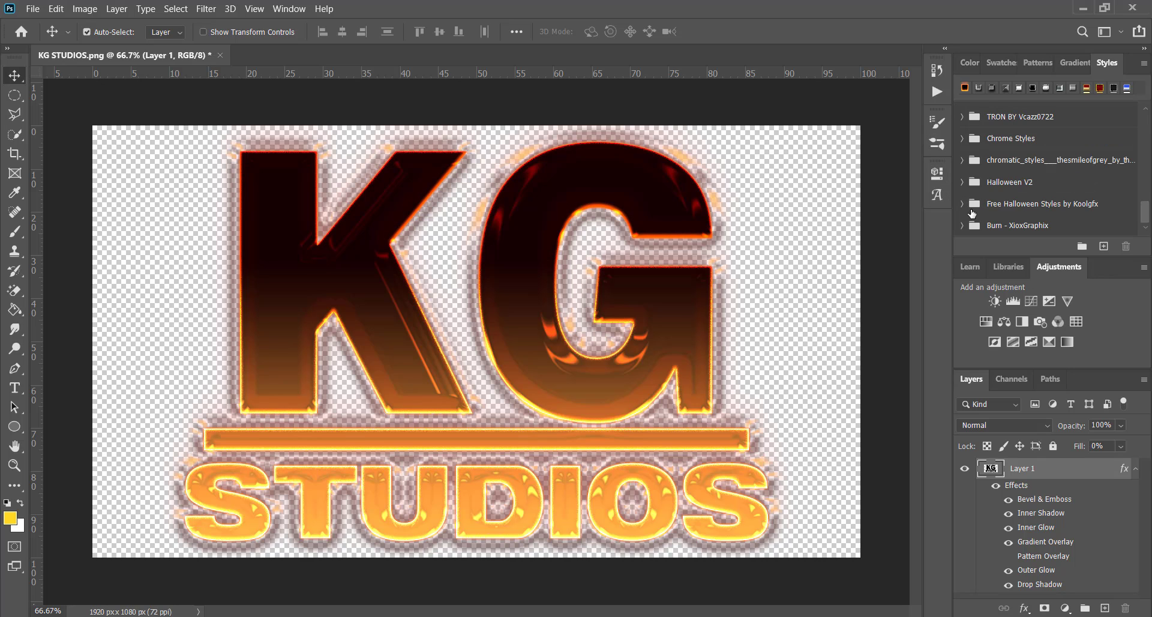
Step: Try the light blue, green and blood-spattered styles from the Free Halloween Styles by Koolgfx pack on the logo
click(962, 179)
click(1029, 204)
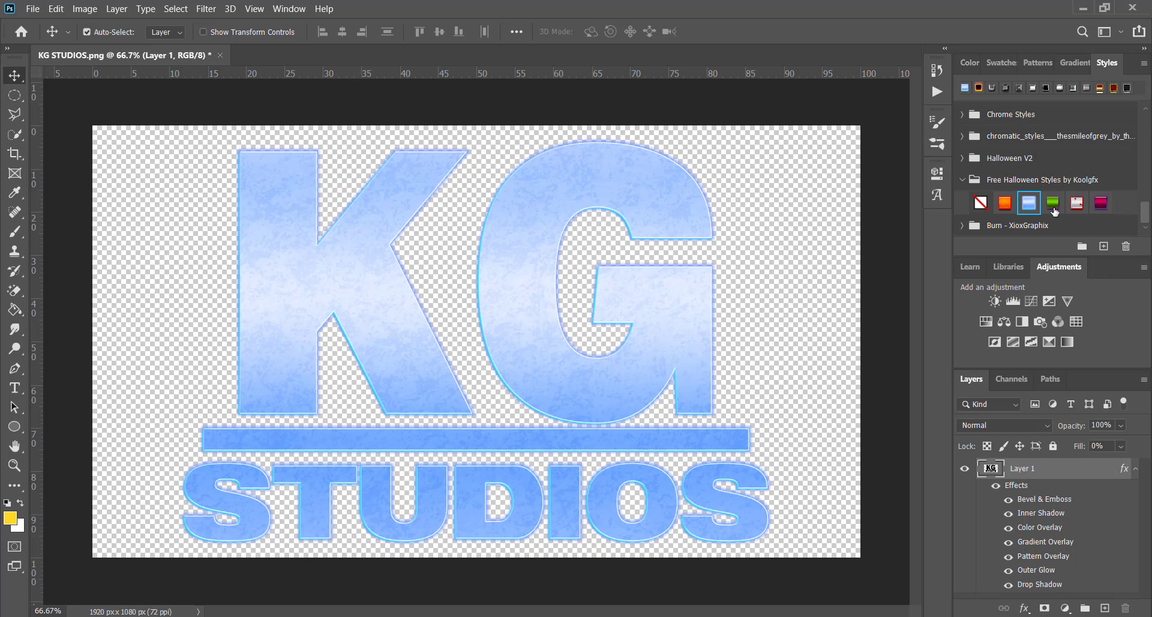
click(1054, 205)
click(1074, 206)
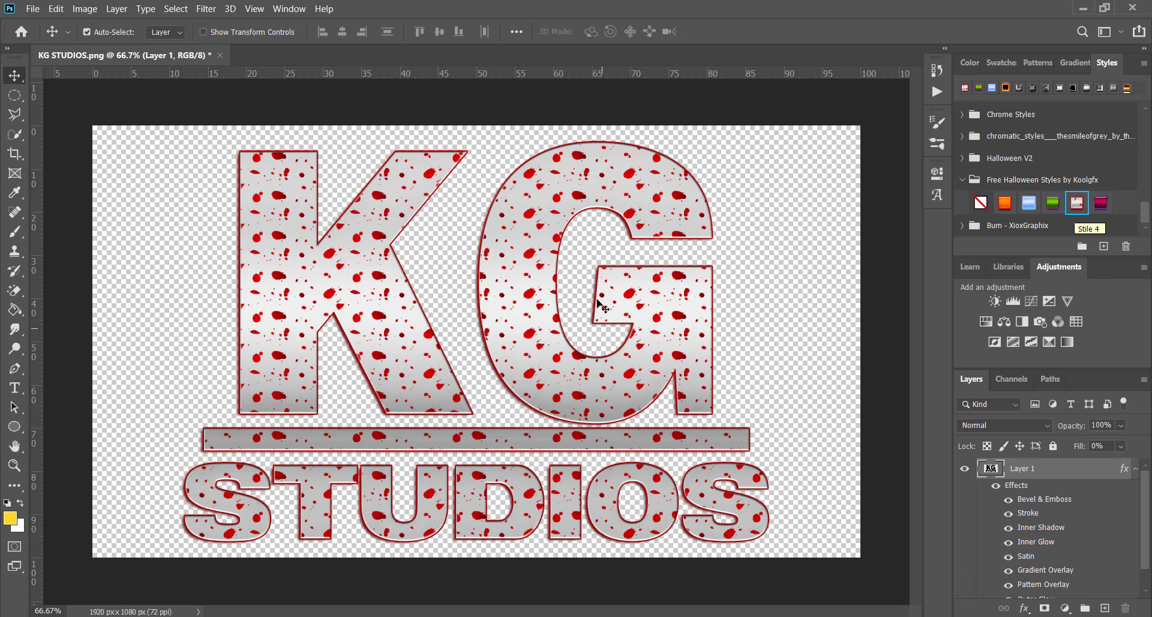
Step: Try a Pattern Overlay scale of 101% on the blood-spattered logo style, and discard the change
double_click(1047, 585)
drag(831, 199, 859, 201)
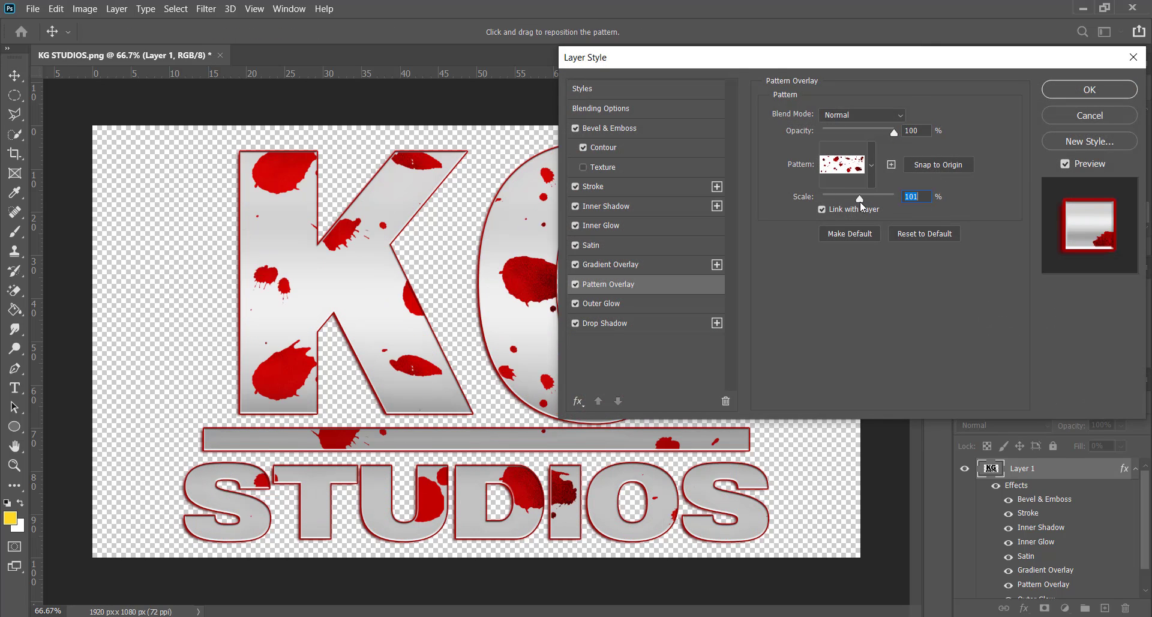
click(1104, 114)
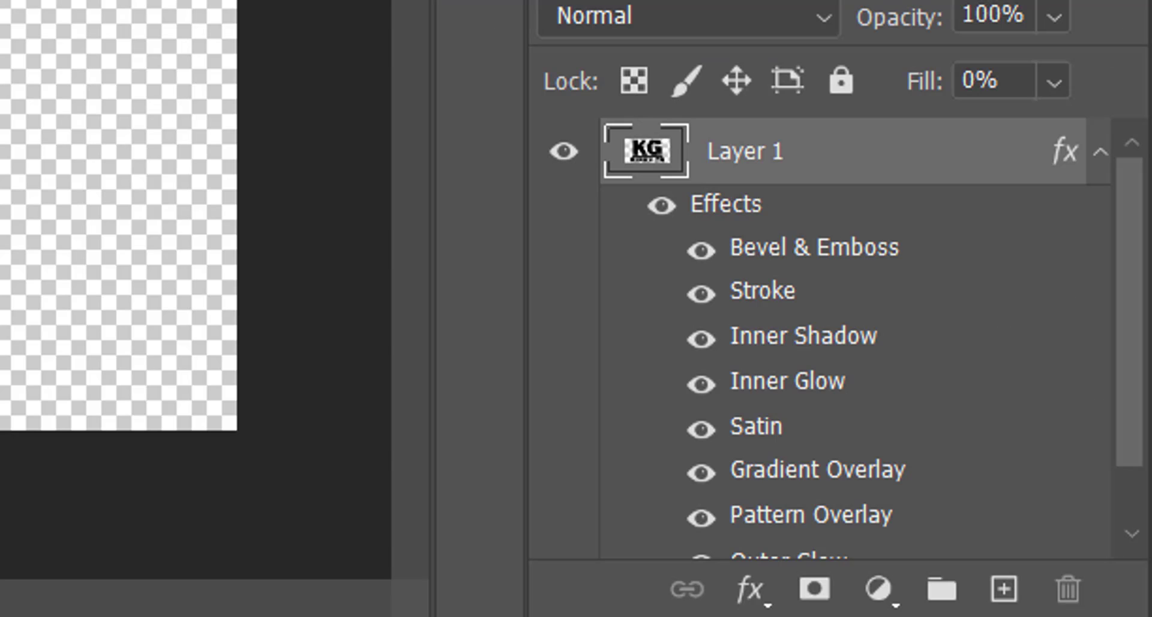
Step: Try the second style of the Halloween V2 pack on the logo, followed by several reflective styles from the Chrome Styles pack
key(super+alt+d)
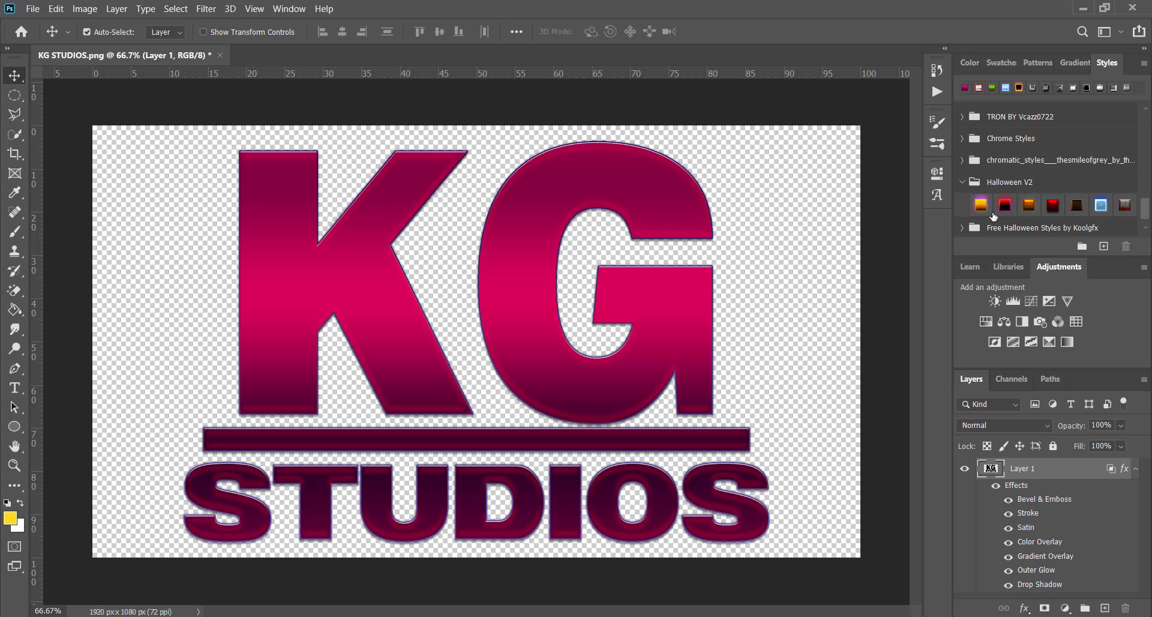
click(1002, 206)
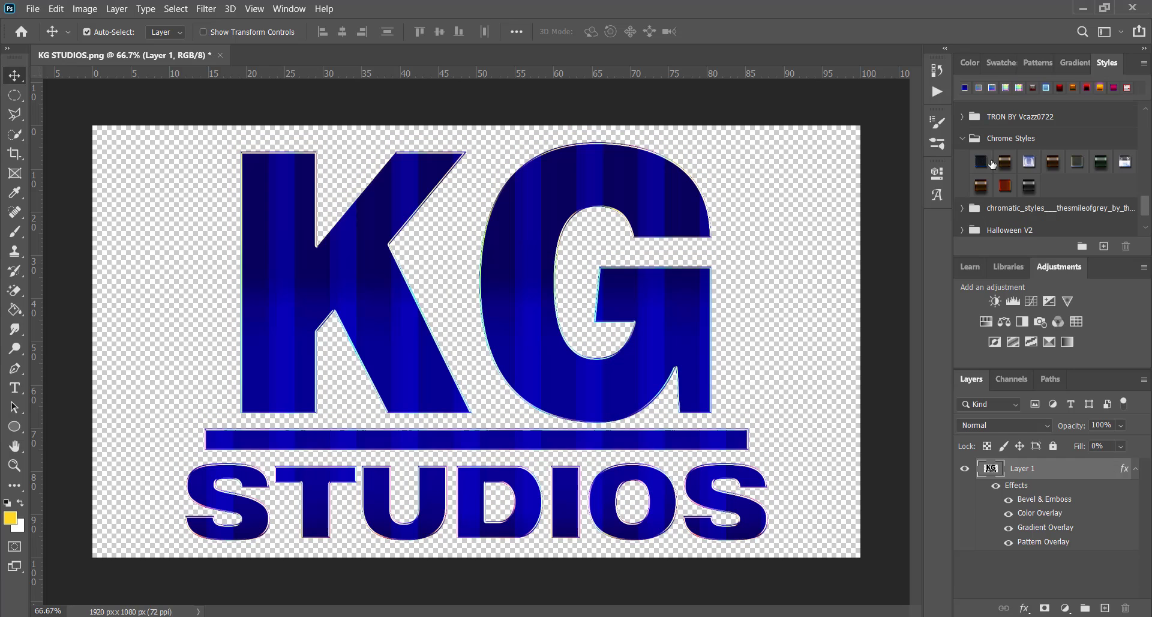
click(980, 160)
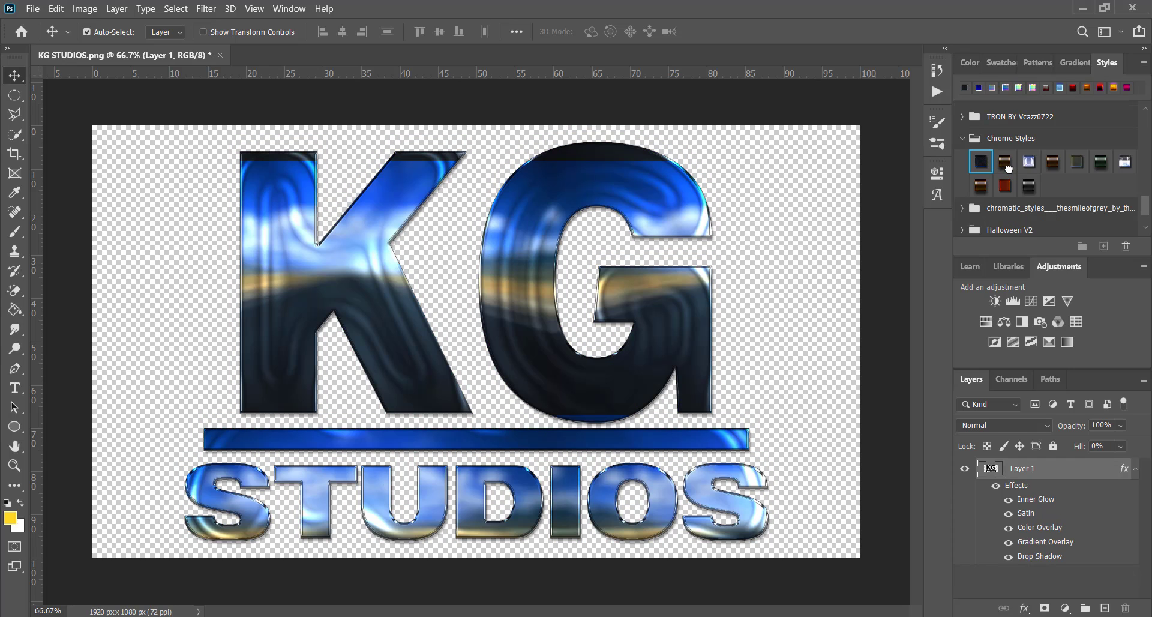
click(1006, 162)
click(1028, 162)
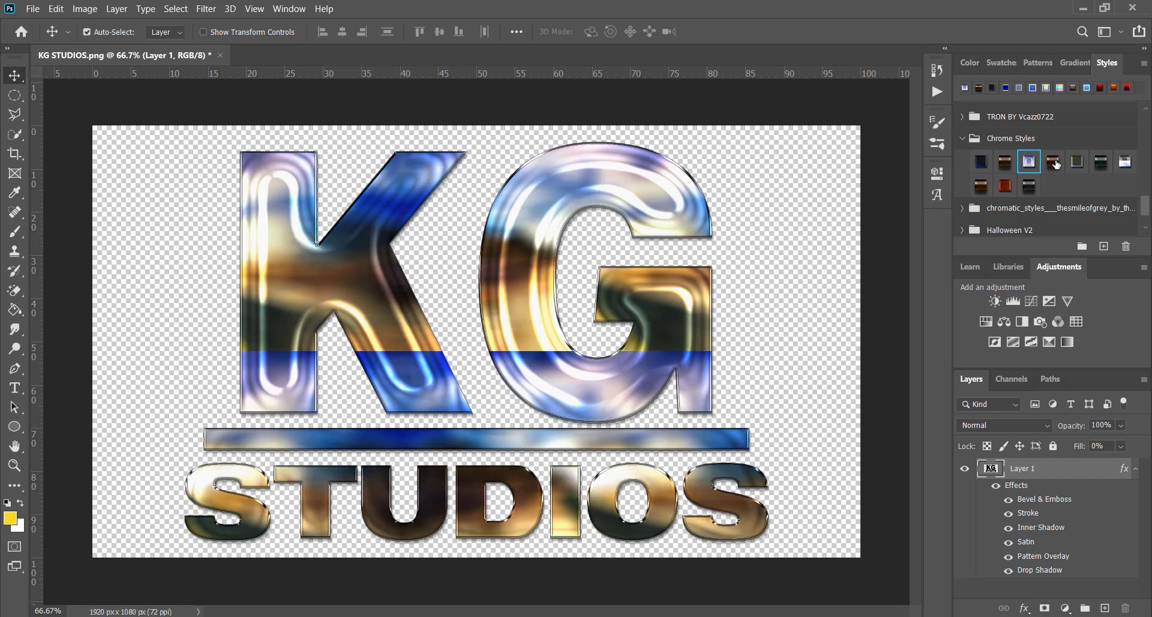
click(1053, 162)
click(1076, 162)
click(1125, 162)
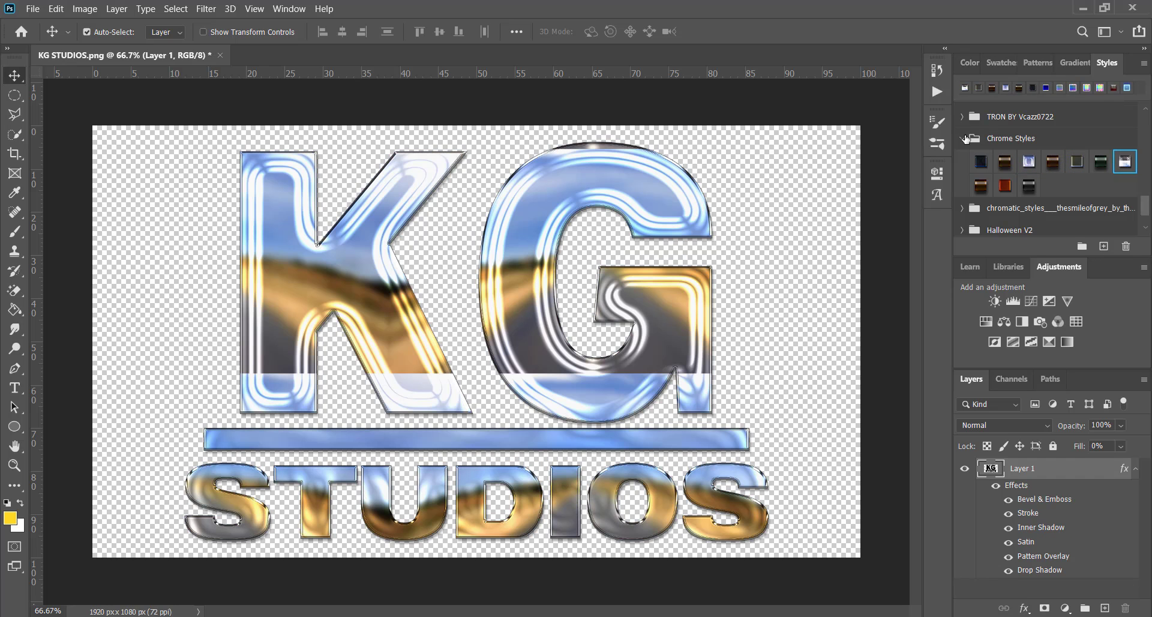
click(964, 139)
Step: Apply the blue style with a white outline from the FULLERMOE - Airbrush Text Styles pack to the logo and rasterize its layer style
scroll(969, 144, up, 3)
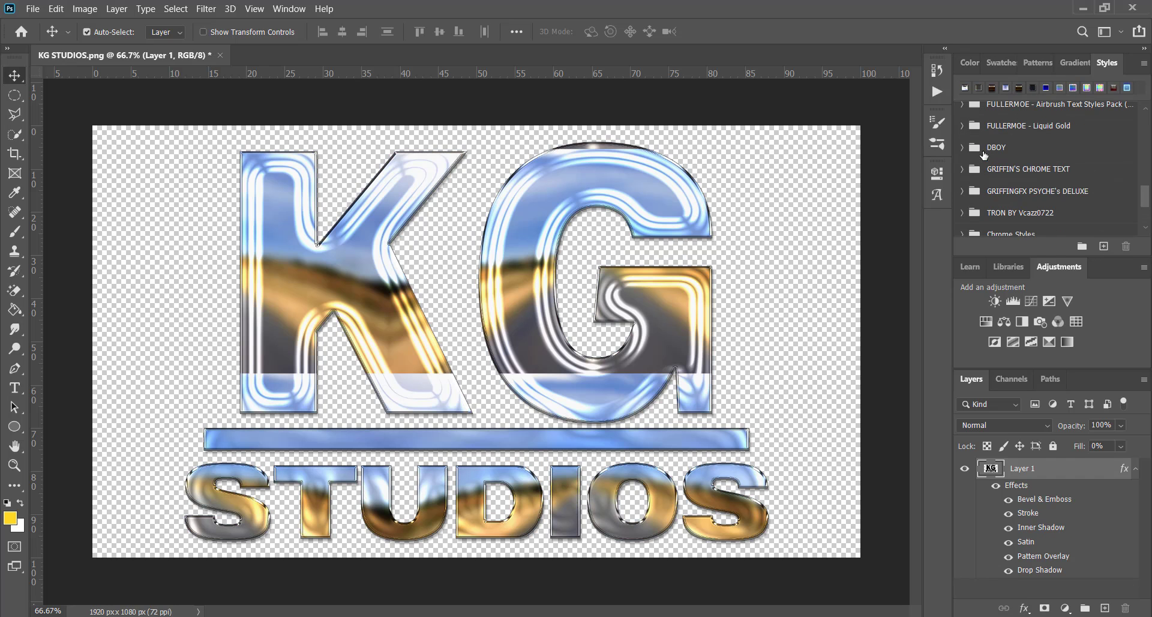
click(962, 103)
click(1101, 127)
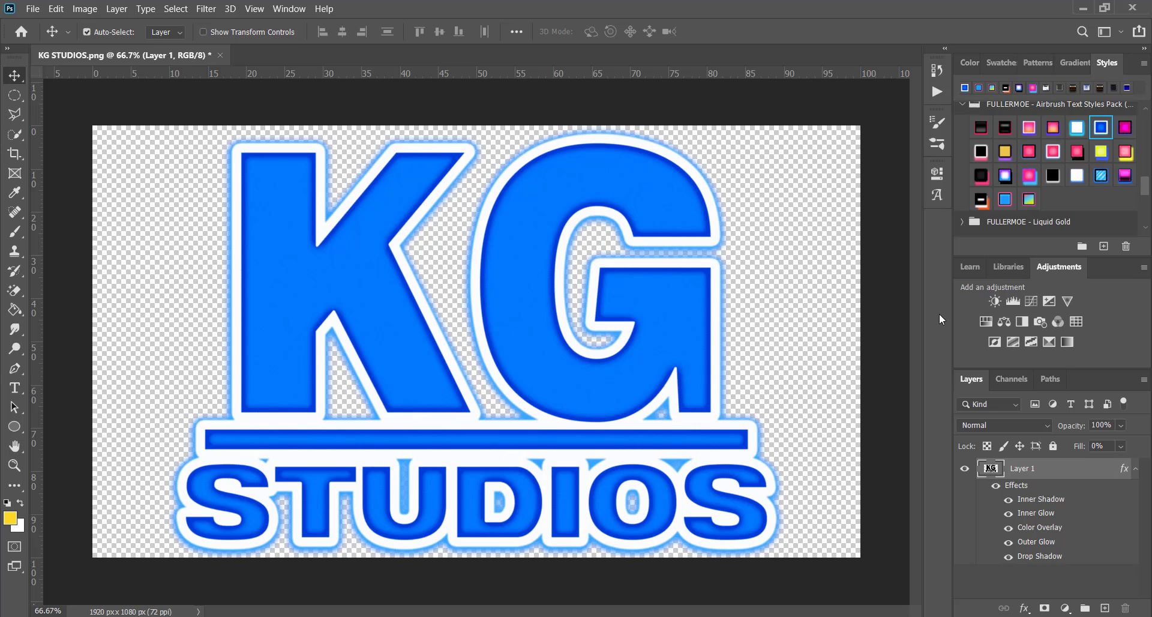
right_click(1068, 470)
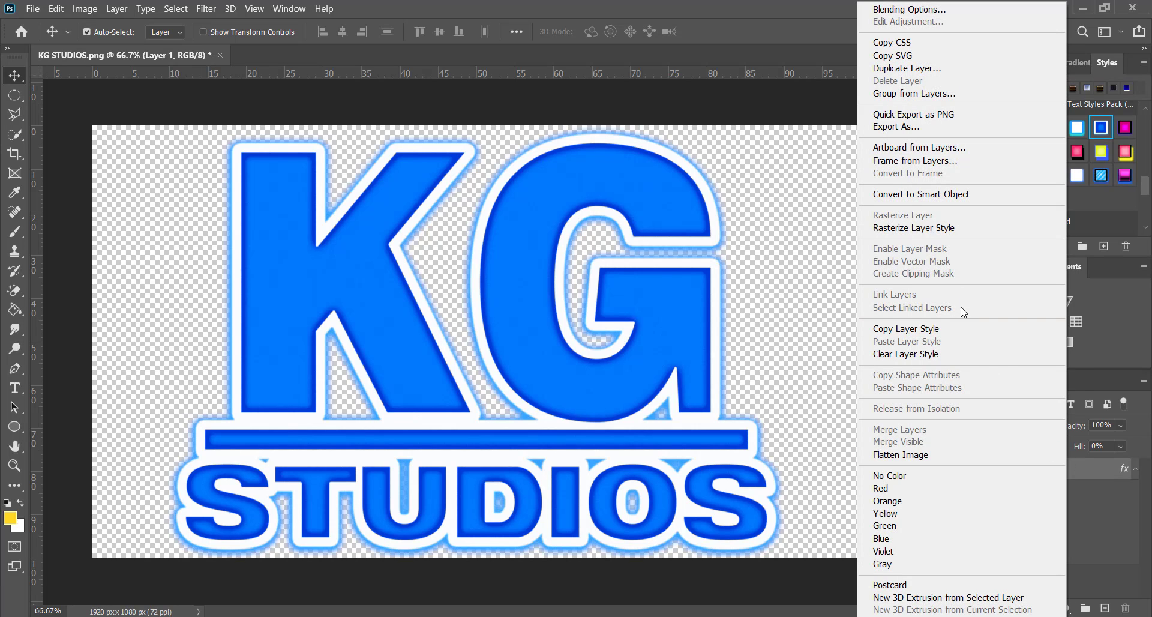
click(876, 227)
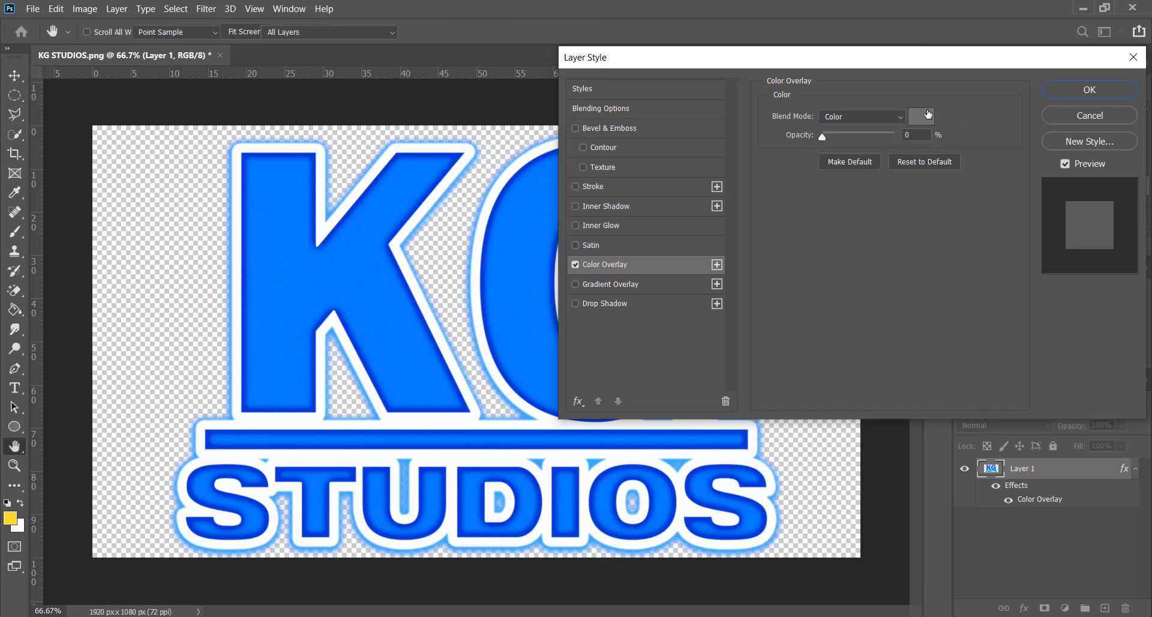
Step: Give Layer 1 a pure red Color Overlay with the Color blend mode at full opacity, and compare the logo with effects off and on
click(923, 116)
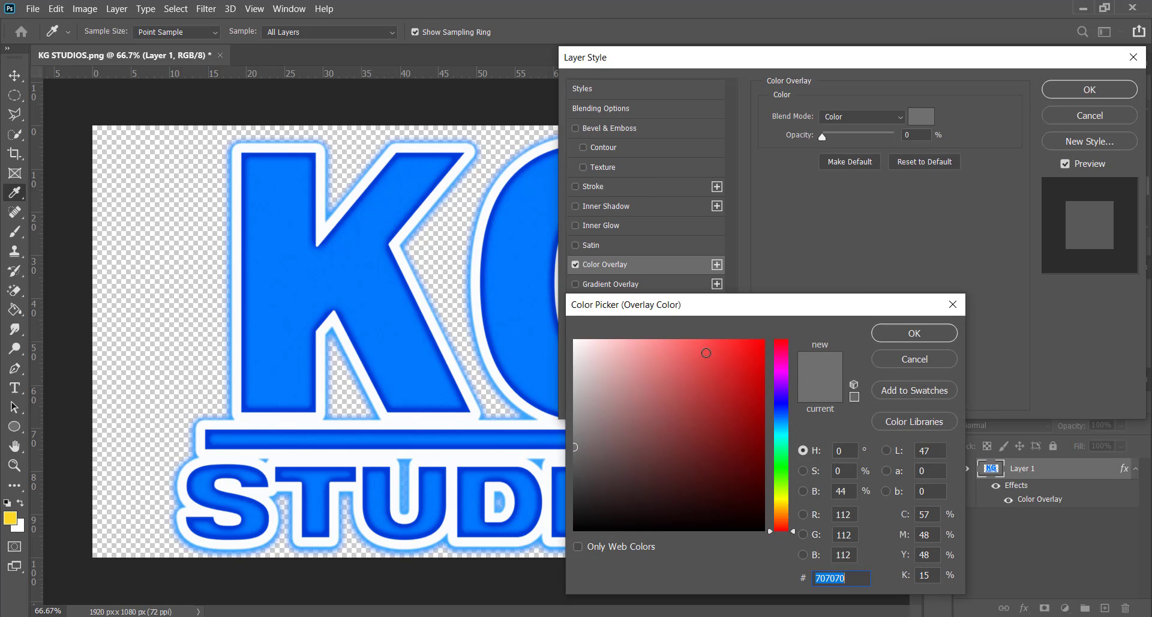
drag(705, 353, 767, 338)
click(913, 331)
click(891, 117)
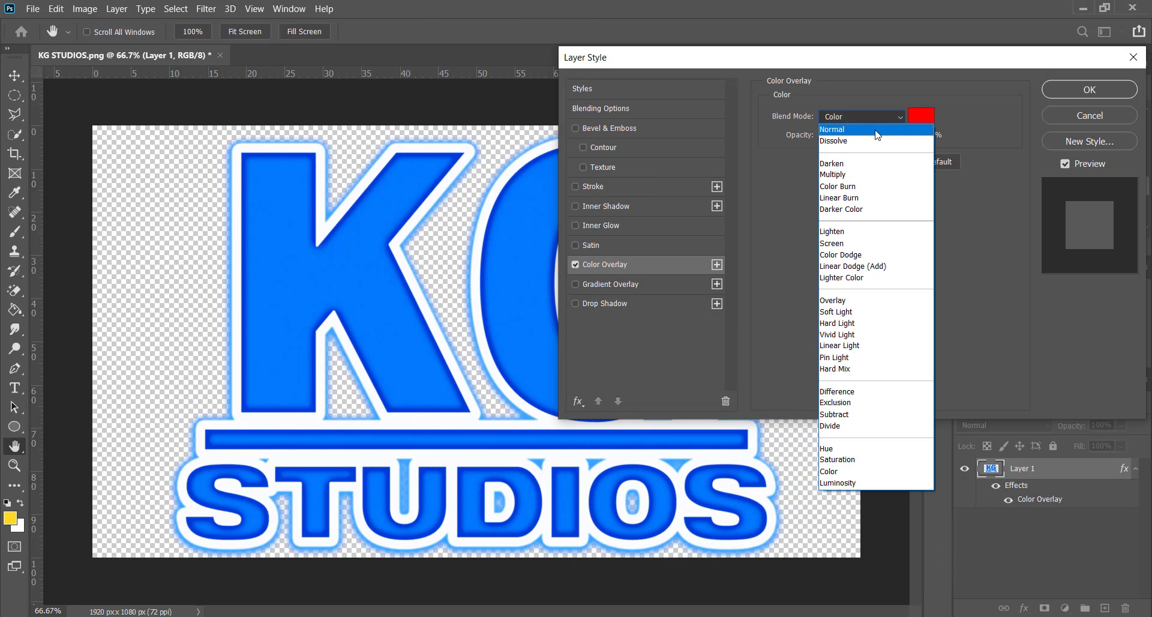
click(852, 471)
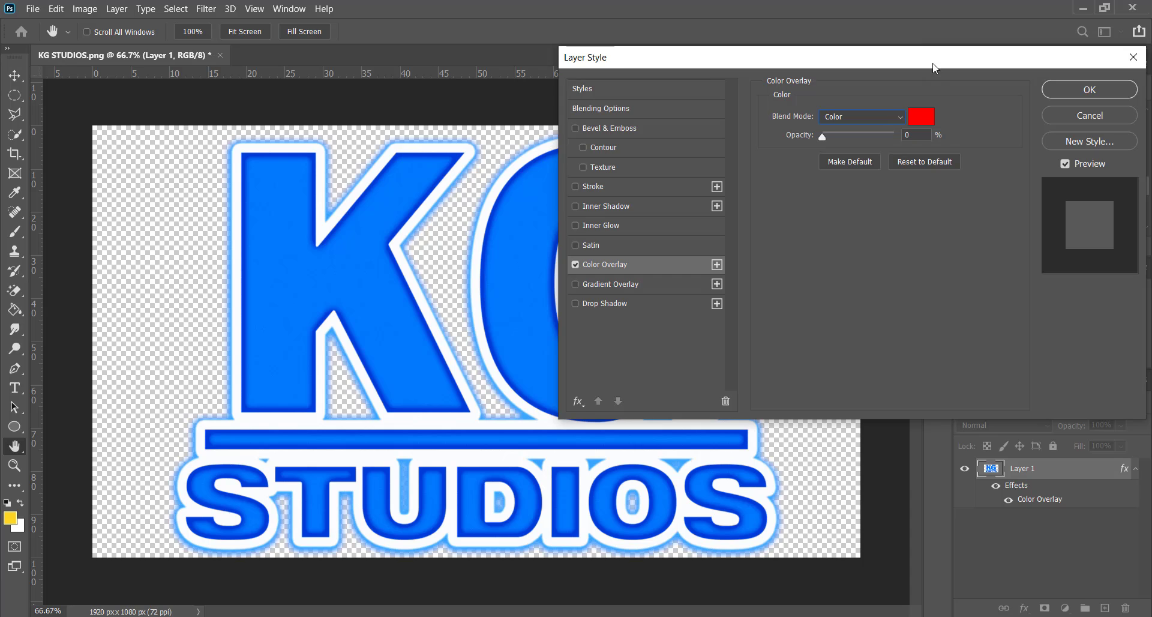
drag(823, 139, 1001, 162)
click(1088, 90)
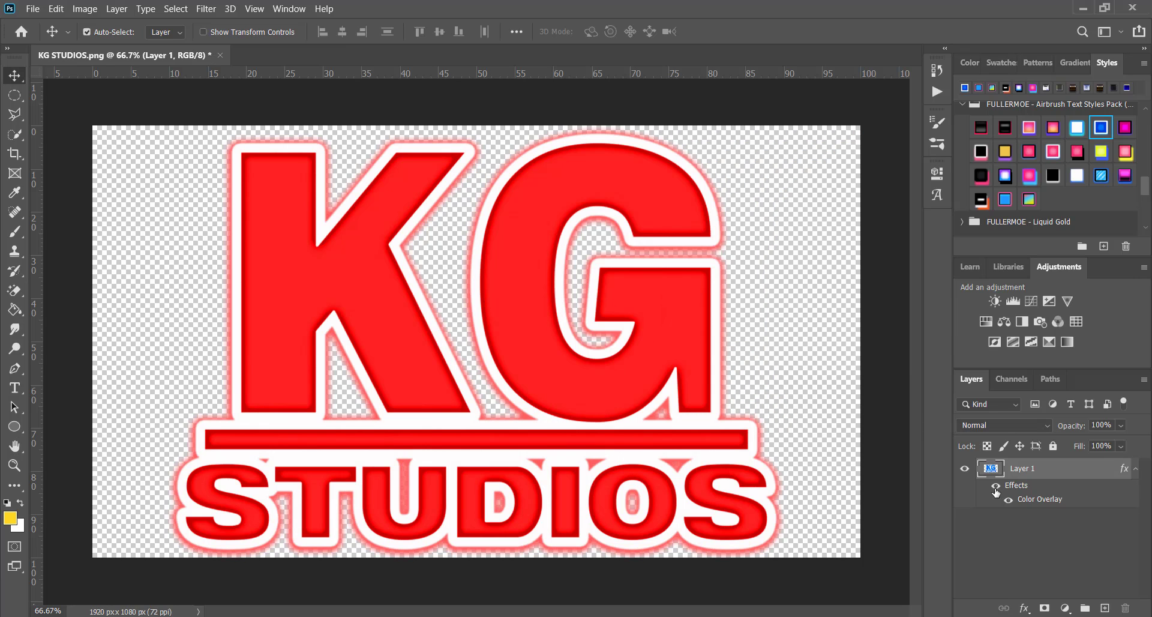
click(995, 488)
click(995, 487)
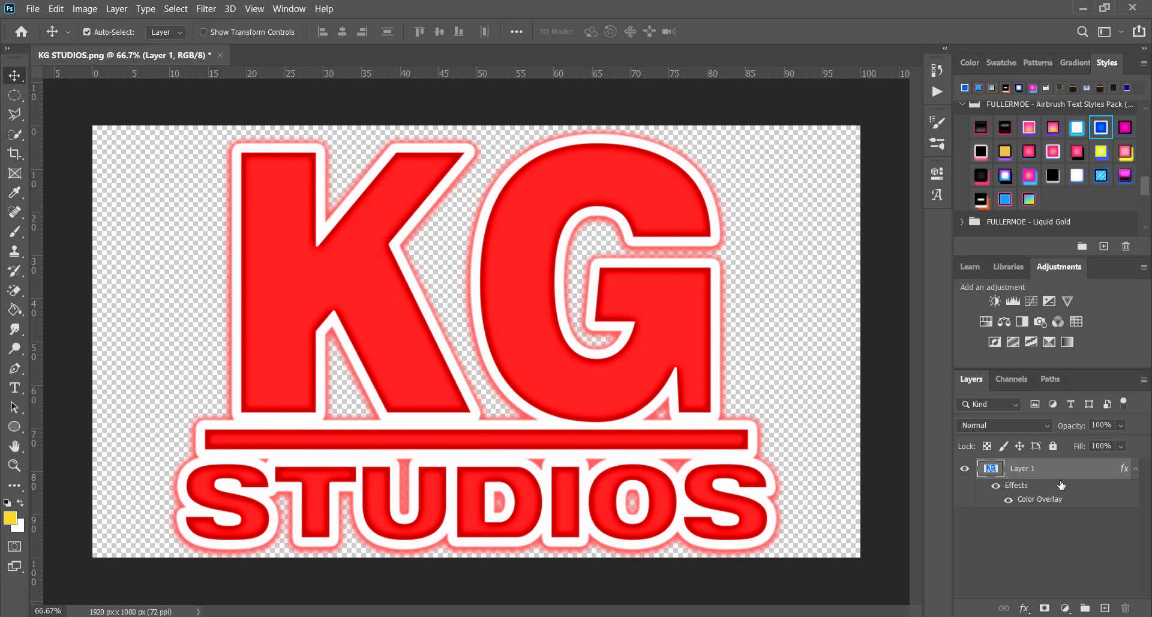